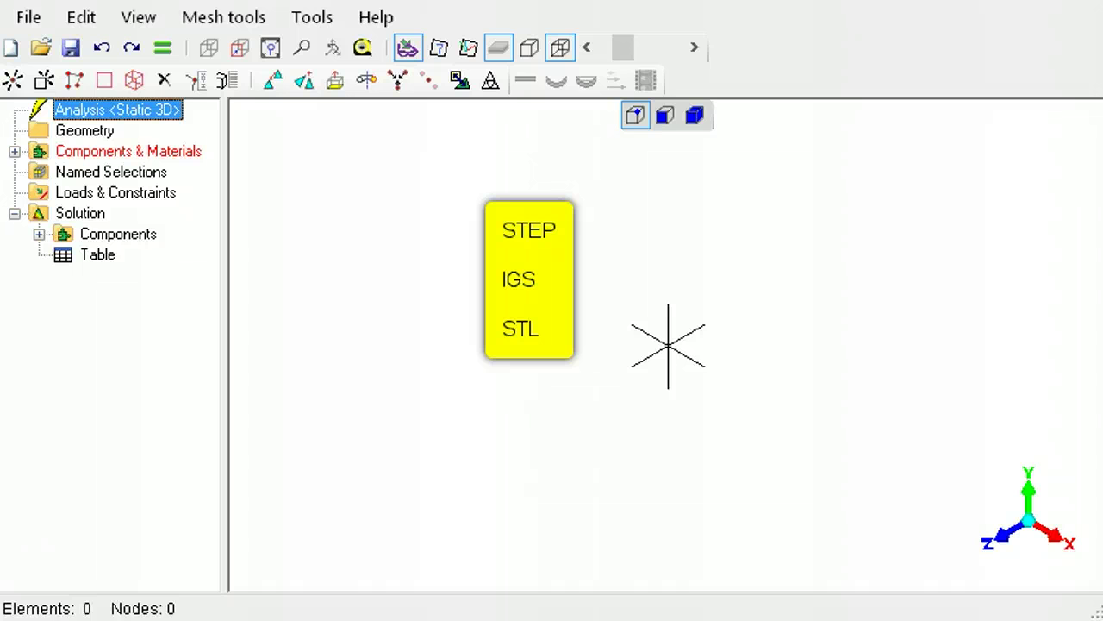
- Open cadSample.stp from the STP tutorial folder and generate a mesh from the imported geometry
{"action": "key", "text": "alt"}
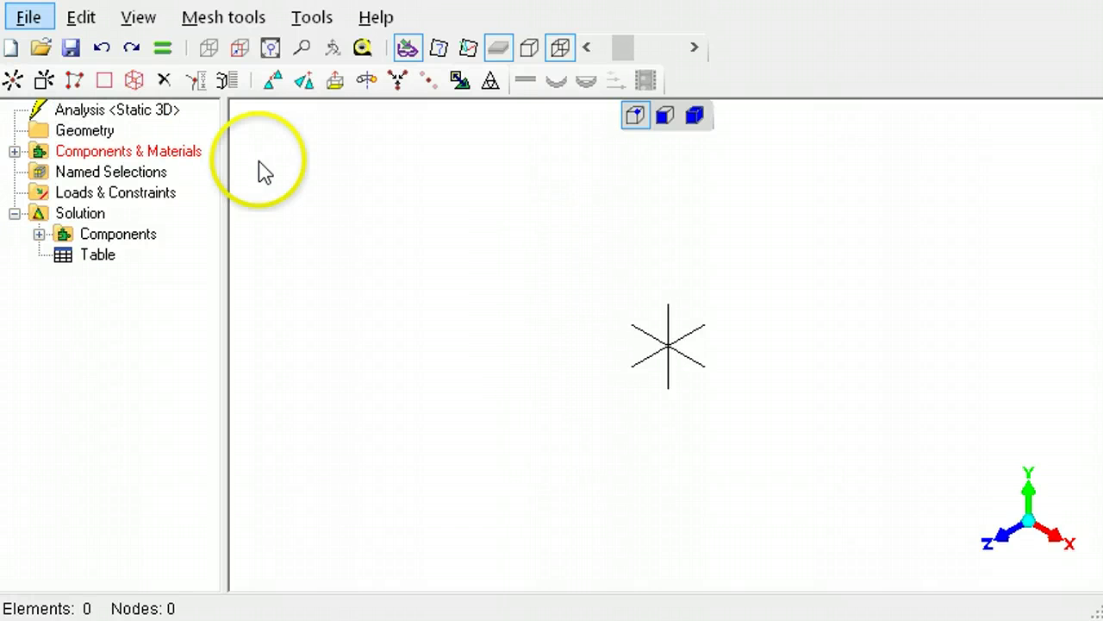
{"action": "left_click", "coordinate": [41, 50]}
{"action": "left_click", "coordinate": [111, 183]}
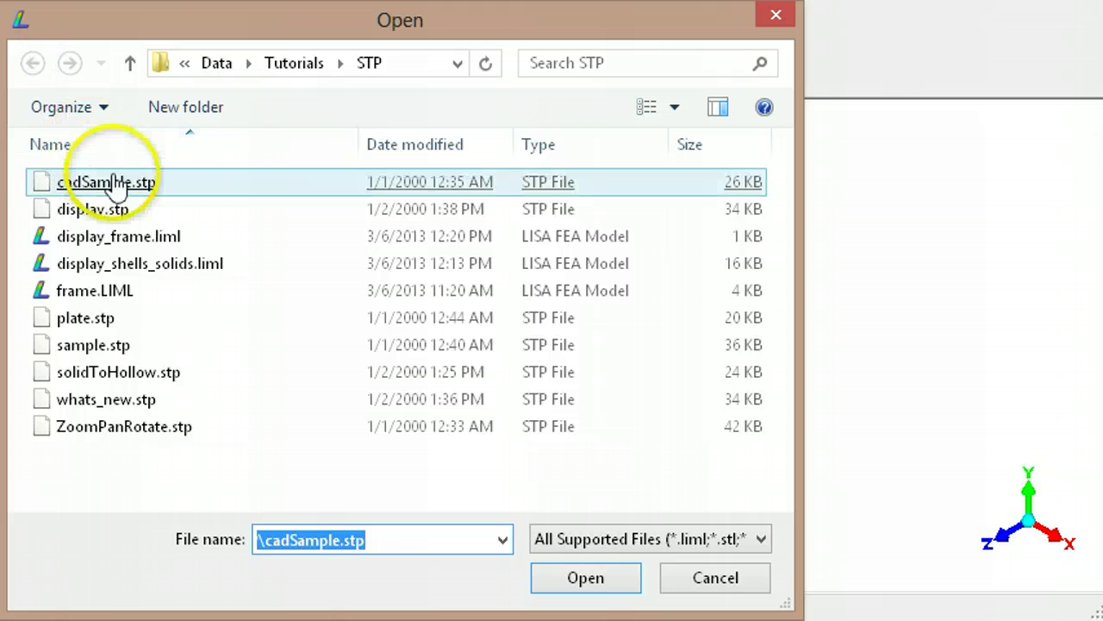
{"action": "double_click", "coordinate": [113, 184]}
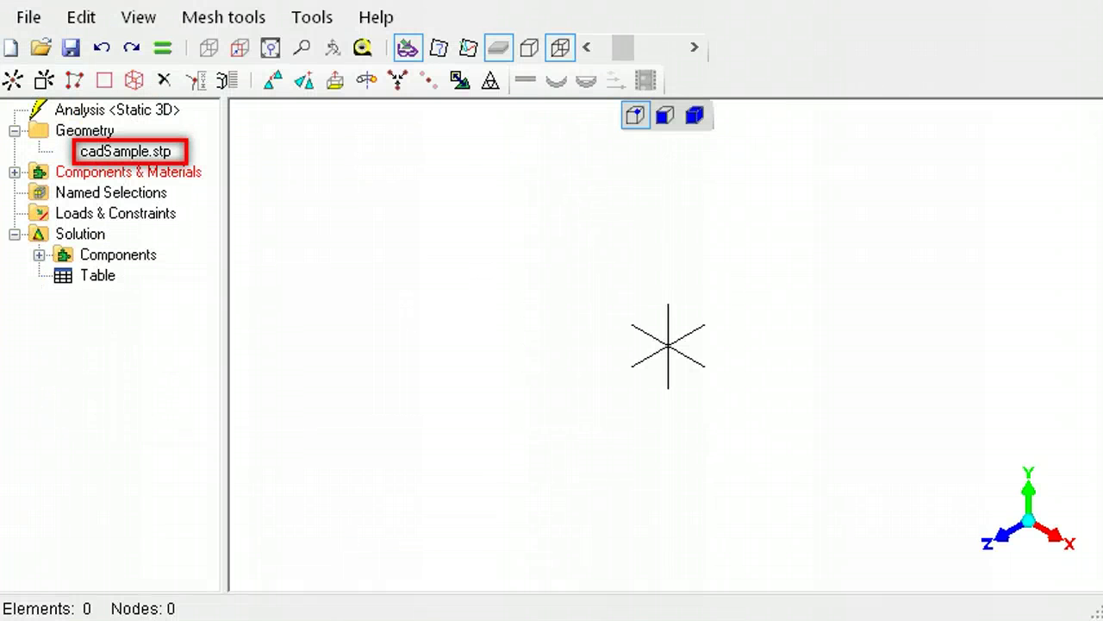
{"action": "right_click", "coordinate": [125, 153]}
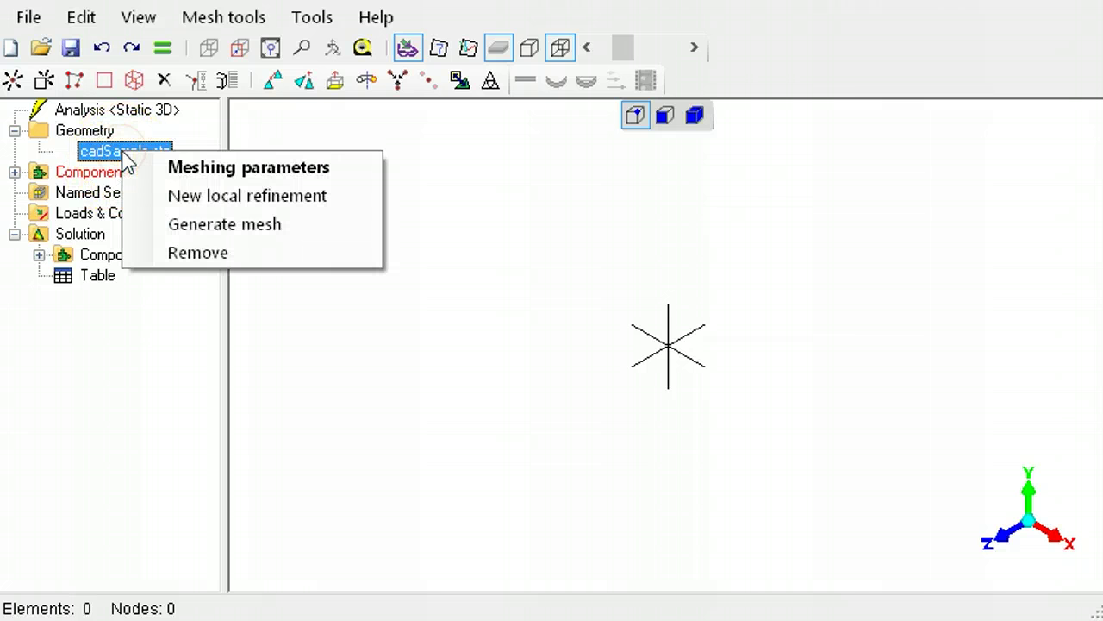
{"action": "left_click", "coordinate": [218, 226]}
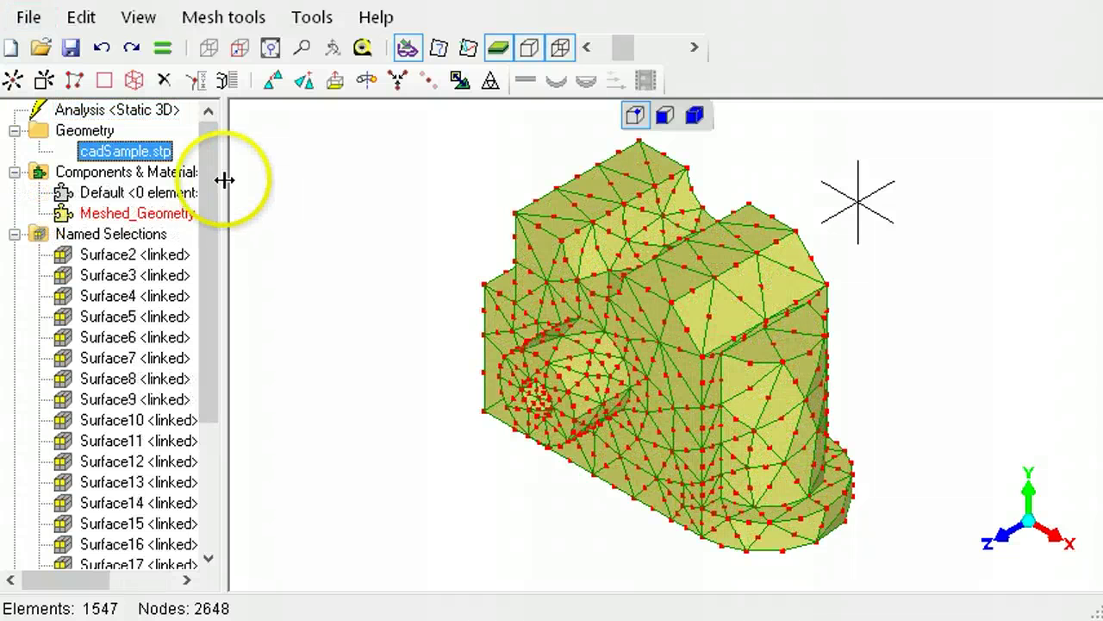
- Set the maximum element size of cadSample.stp to 8 in its meshing parameters and regenerate the mesh
{"action": "right_click", "coordinate": [136, 153]}
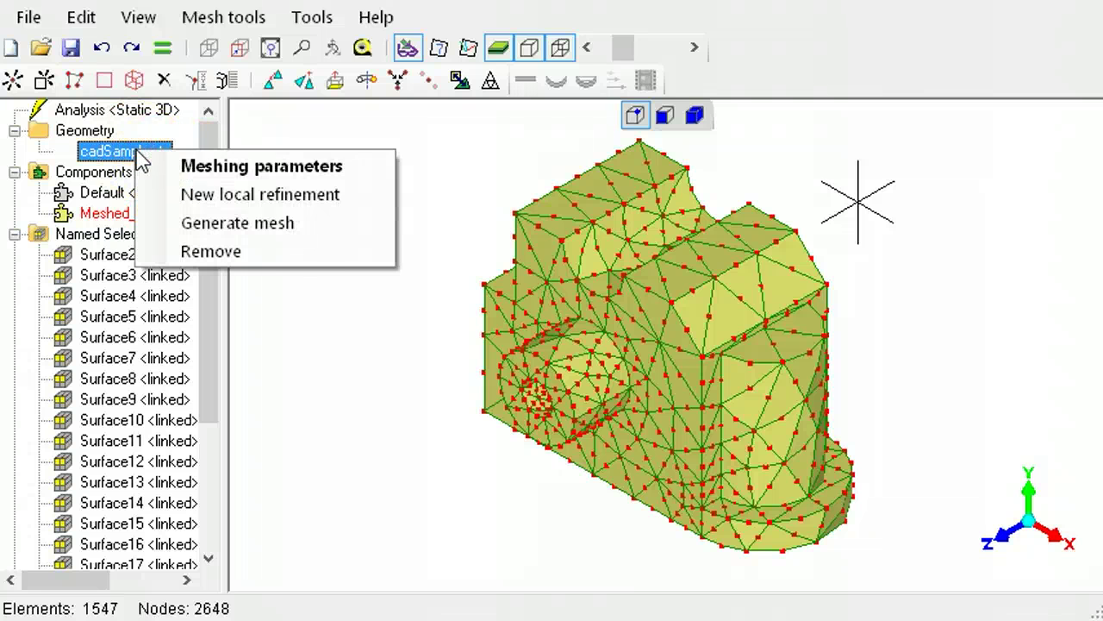
{"action": "left_click", "coordinate": [258, 170]}
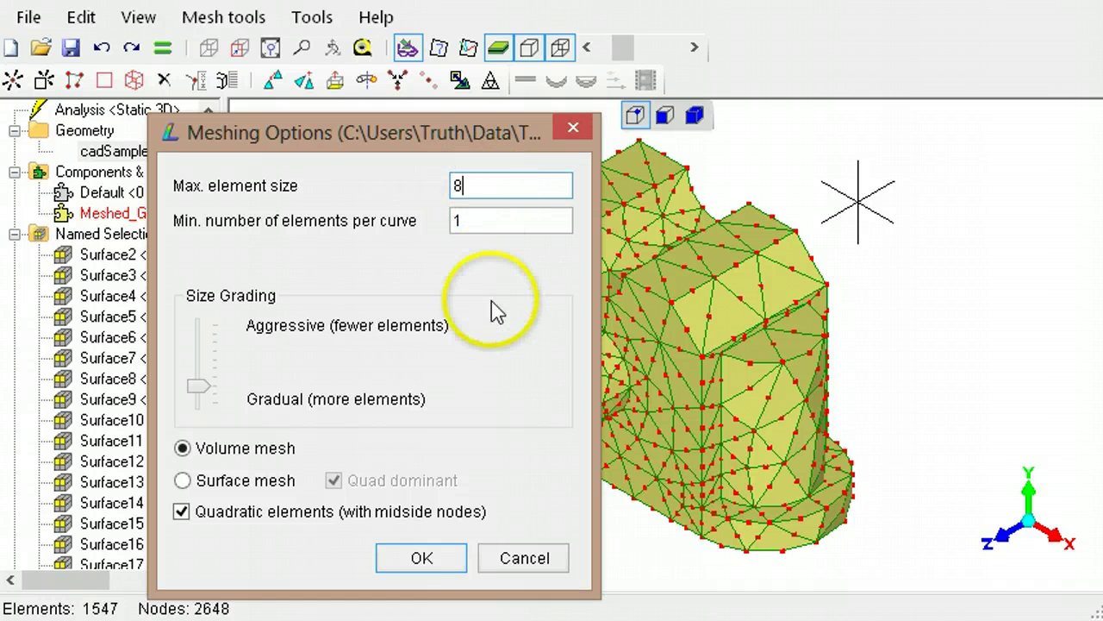
{"action": "left_click", "coordinate": [446, 558]}
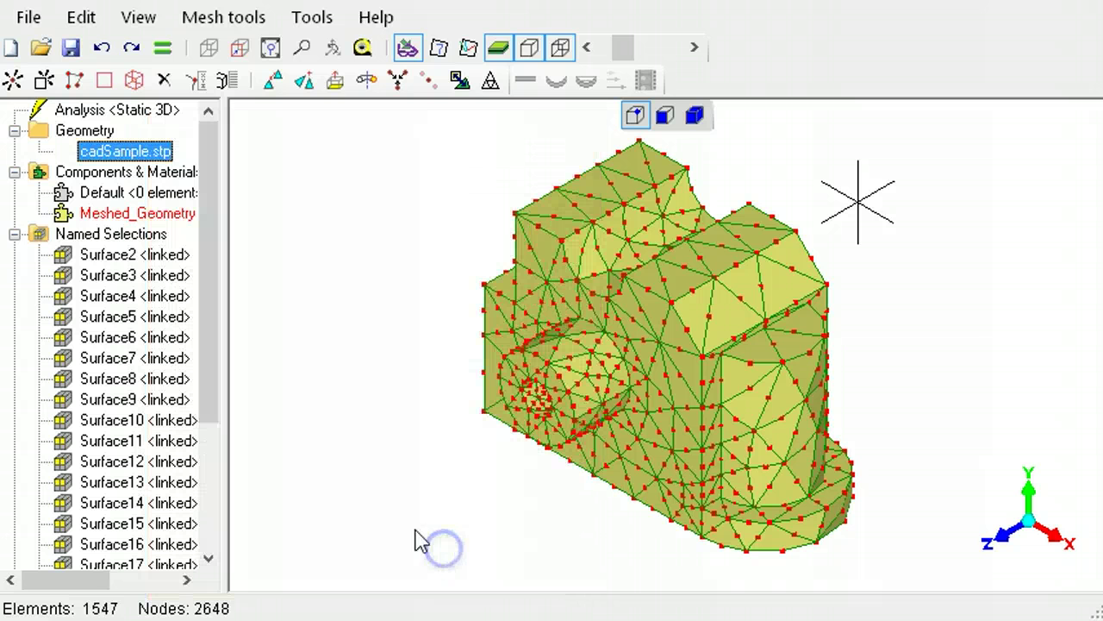
{"action": "left_click", "coordinate": [130, 152]}
{"action": "right_click", "coordinate": [131, 154]}
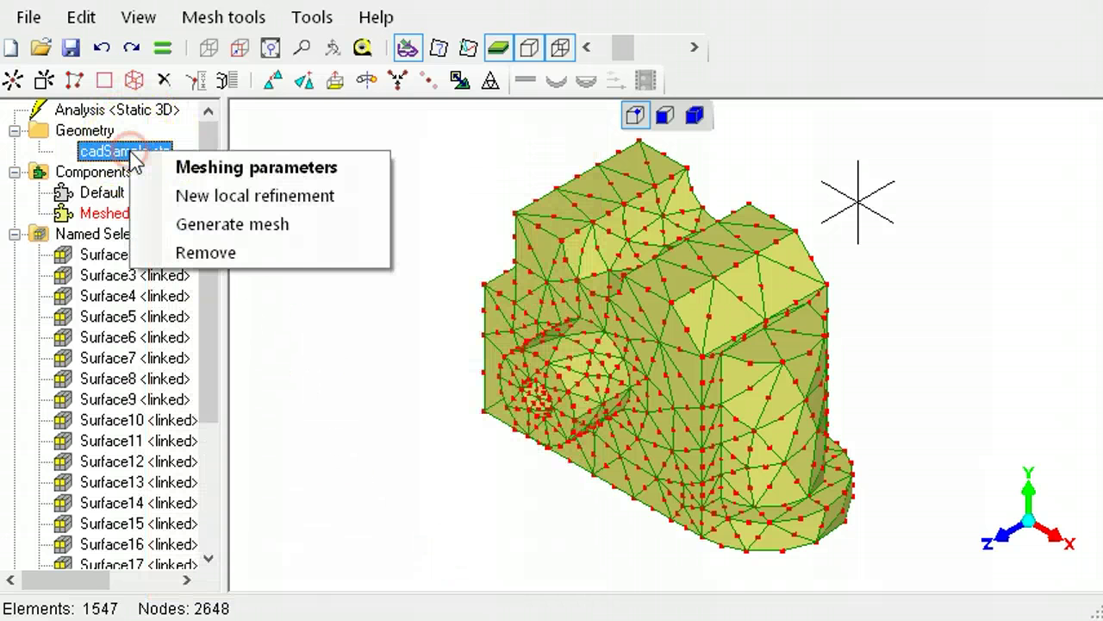
{"action": "left_click", "coordinate": [266, 231]}
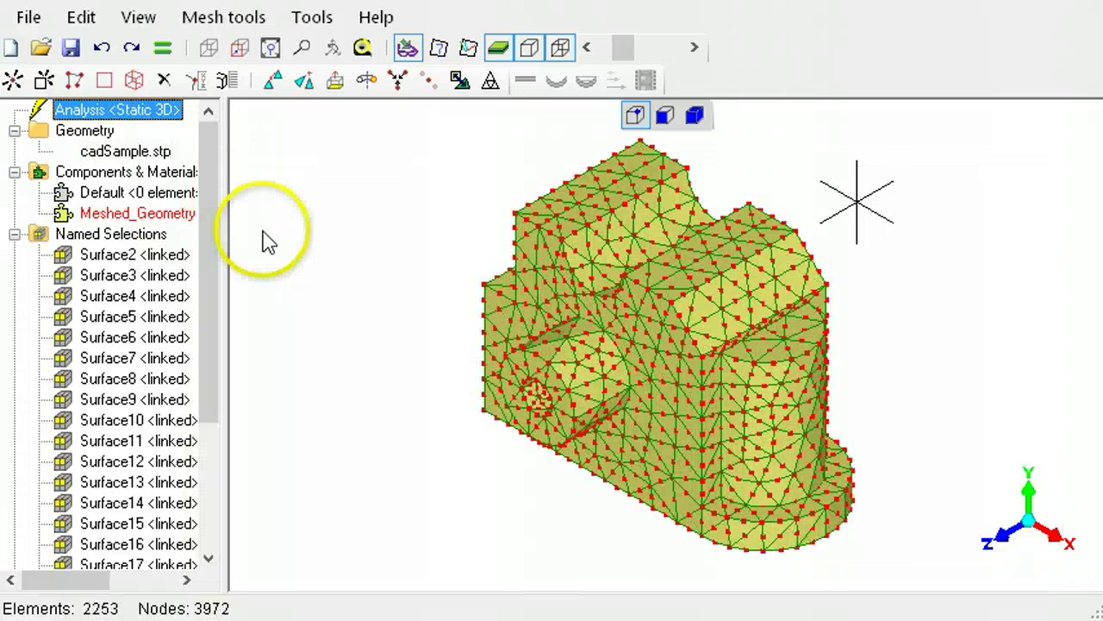
- Measure the upper outer edge of the meshed part with the tape measure
{"action": "key", "text": "alt"}
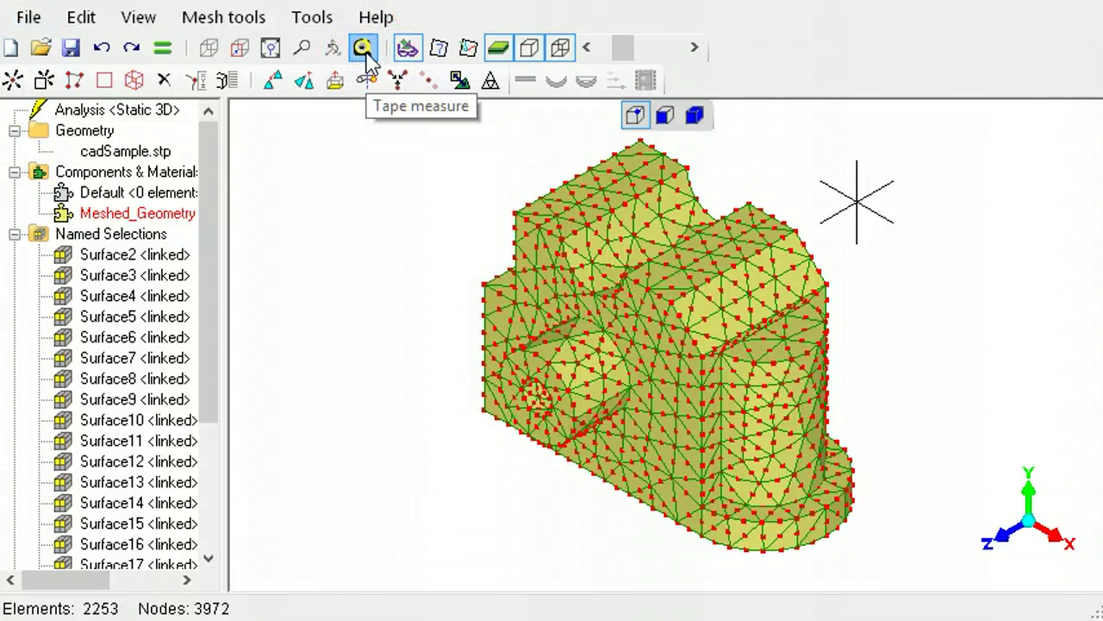
{"action": "left_click", "coordinate": [363, 49]}
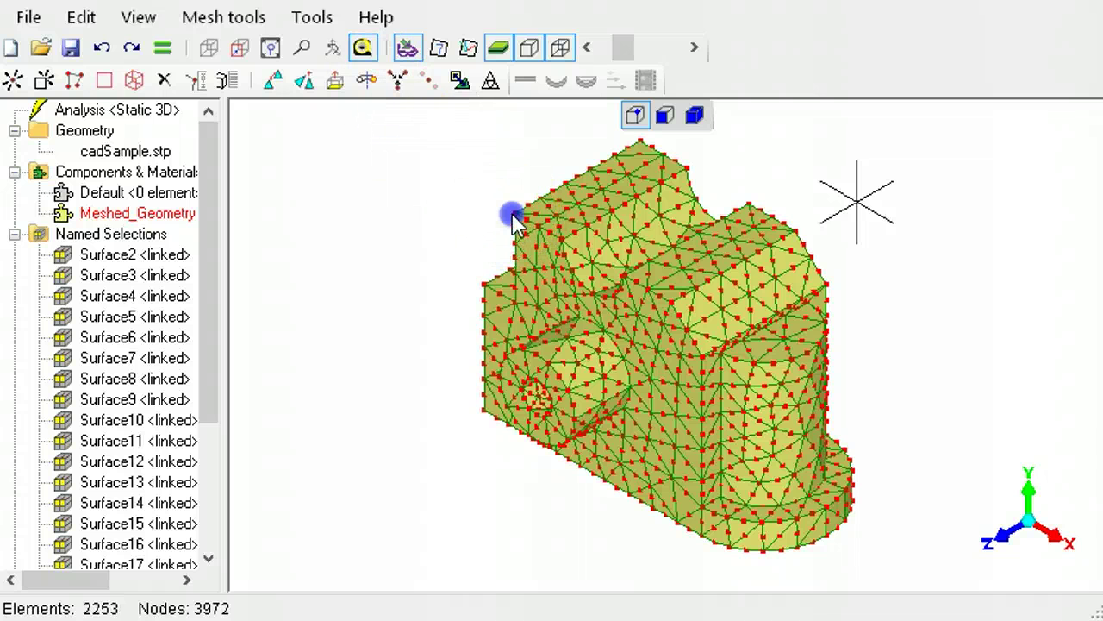
{"action": "left_click", "coordinate": [544, 198]}
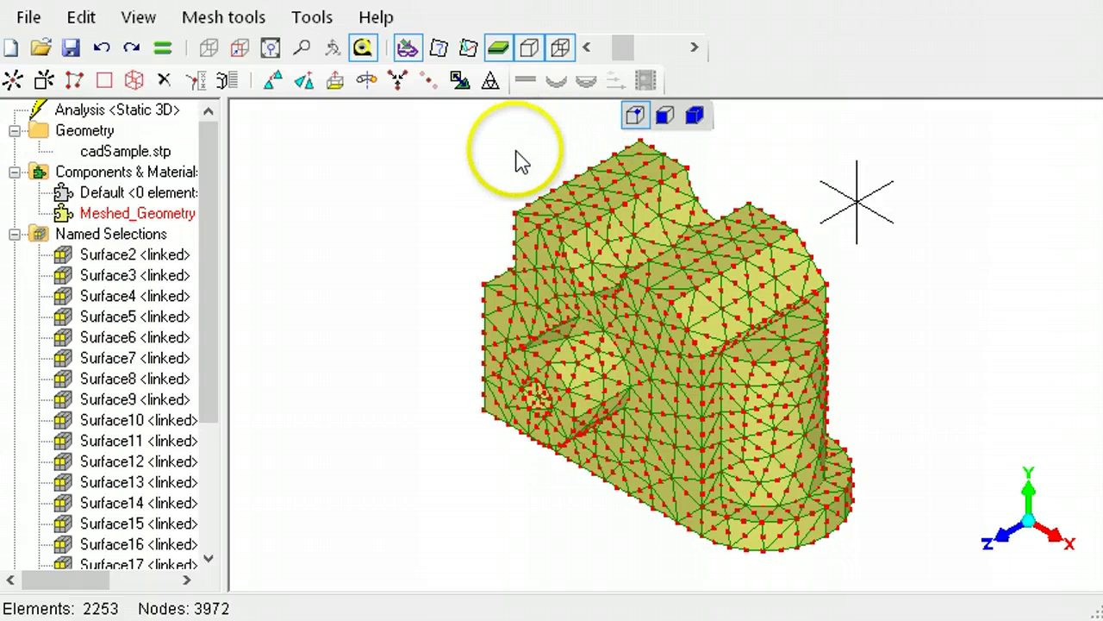
- Scale the whole mesh by a factor of 0.001 in X, Y and Z
{"action": "key", "text": "alt"}
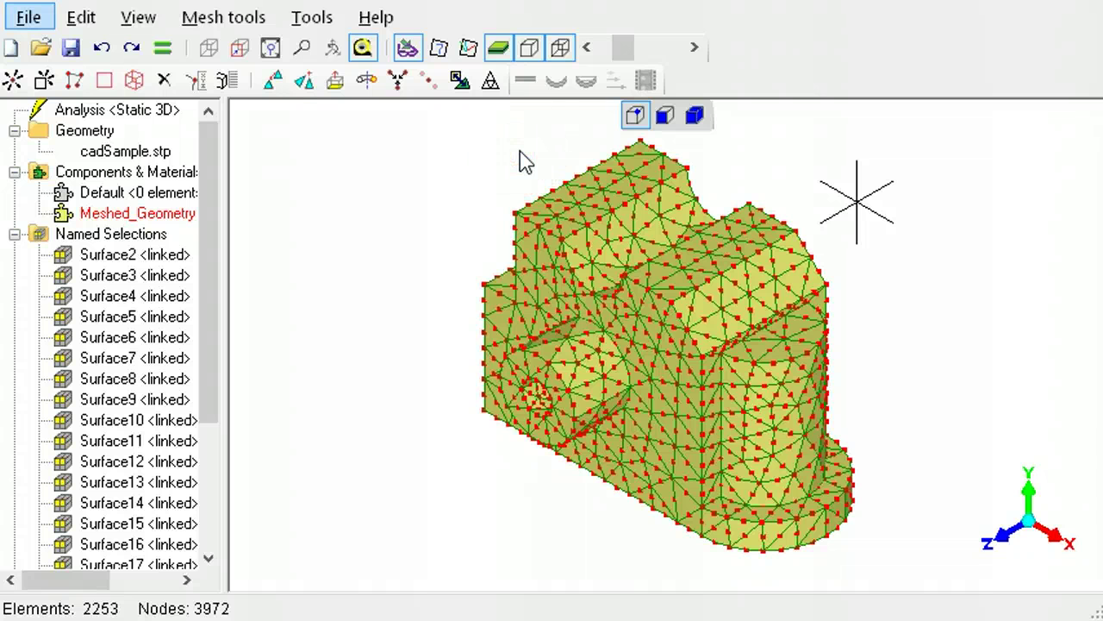
{"action": "key", "text": "m"}
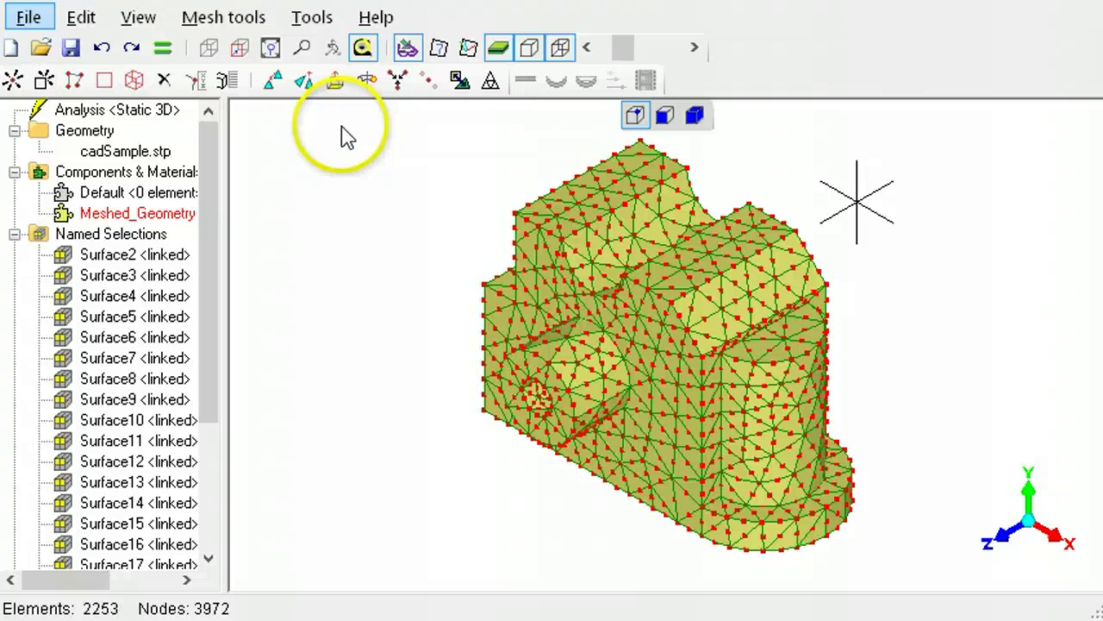
{"action": "left_click", "coordinate": [224, 19]}
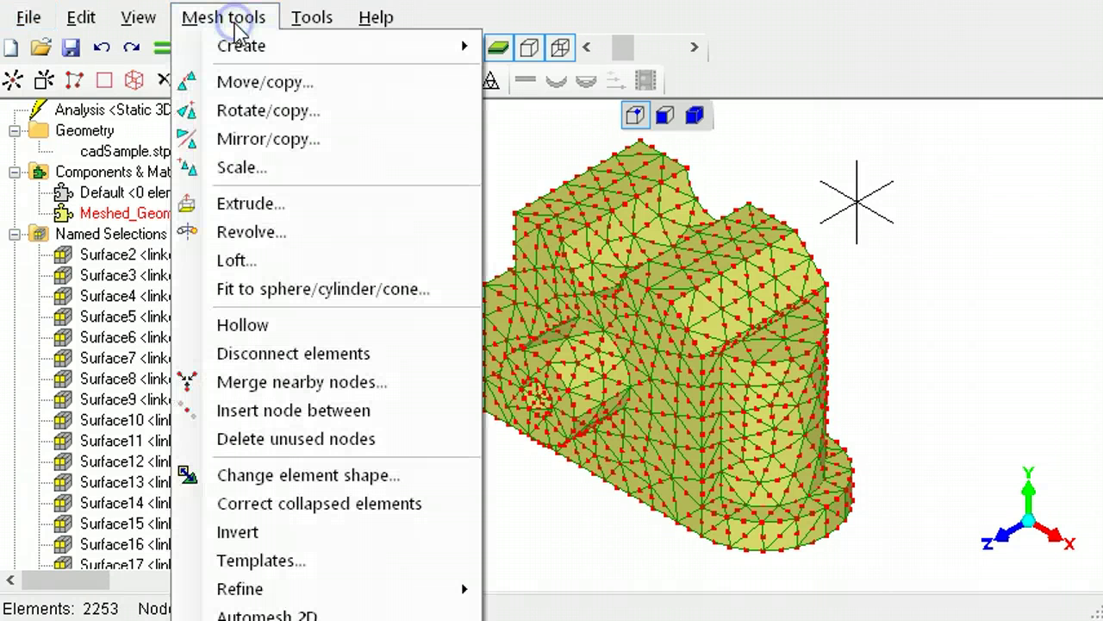
{"action": "left_click", "coordinate": [273, 168]}
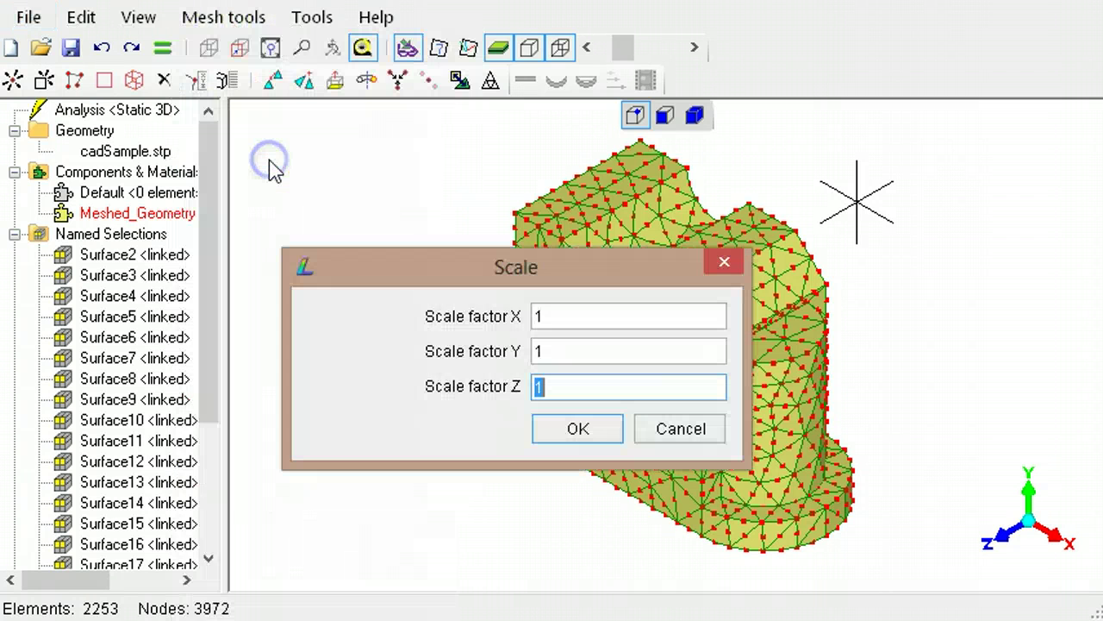
{"action": "left_click_drag", "start_coordinate": [578, 316], "coordinate": [508, 317]}
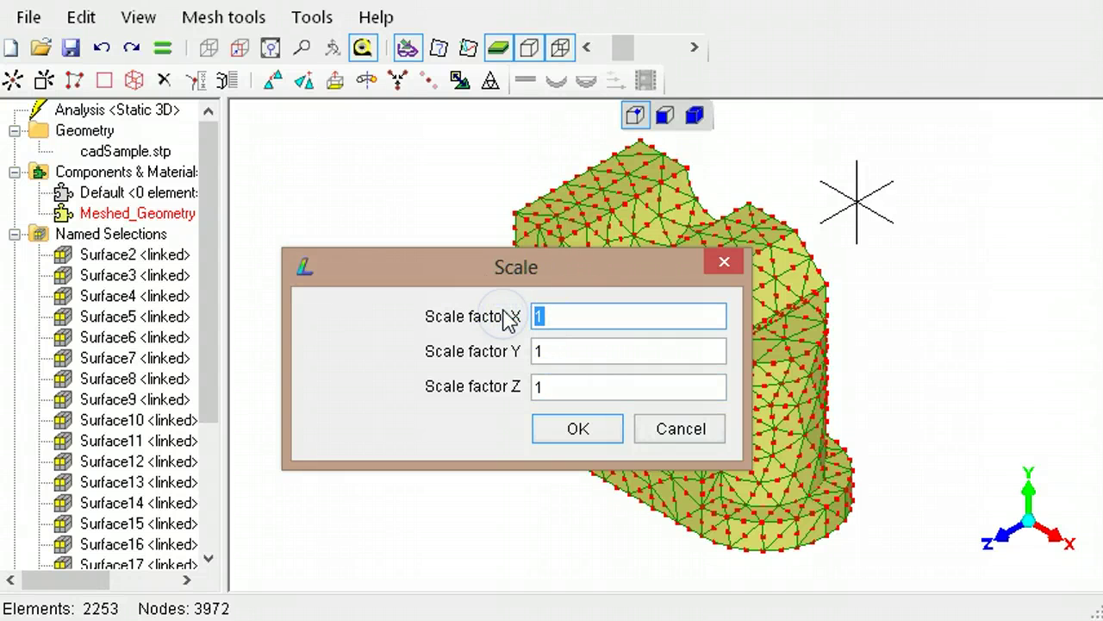
{"action": "type", "text": "0."}
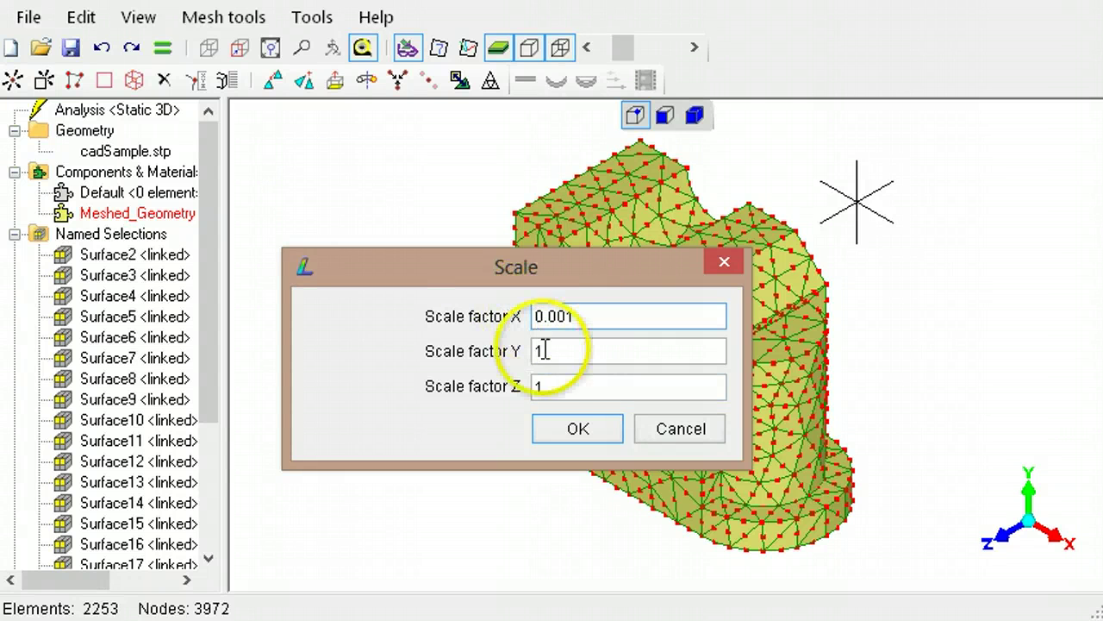
{"action": "left_click_drag", "start_coordinate": [561, 353], "coordinate": [512, 352]}
{"action": "type", "text": "0."}
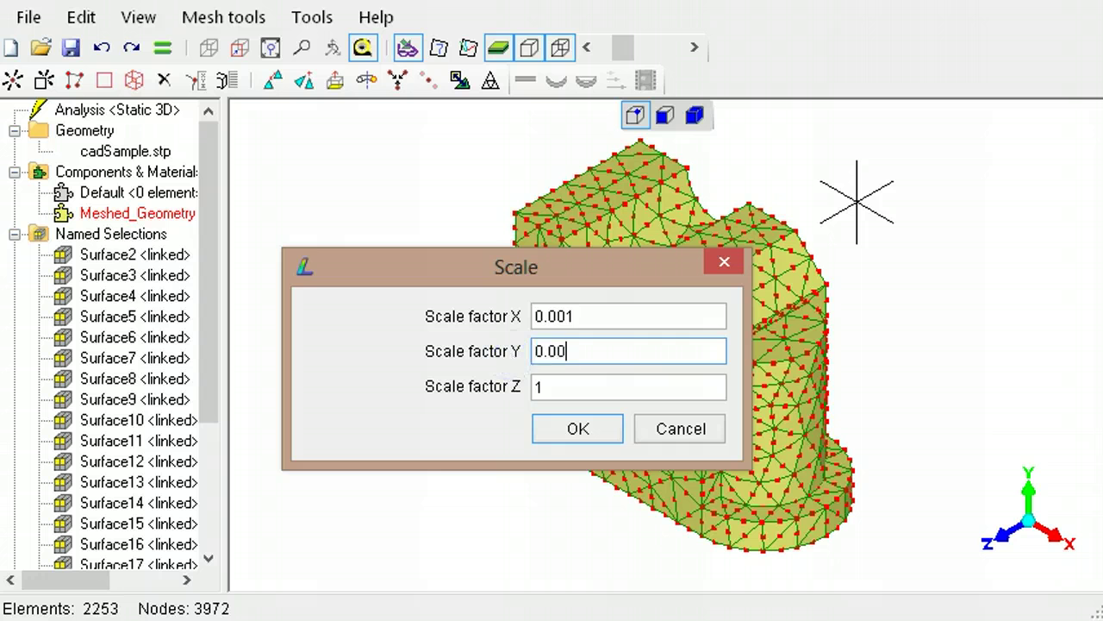
{"action": "left_click_drag", "start_coordinate": [571, 387], "coordinate": [509, 388]}
{"action": "type", "text": "0"}
{"action": "key", "text": "Return"}
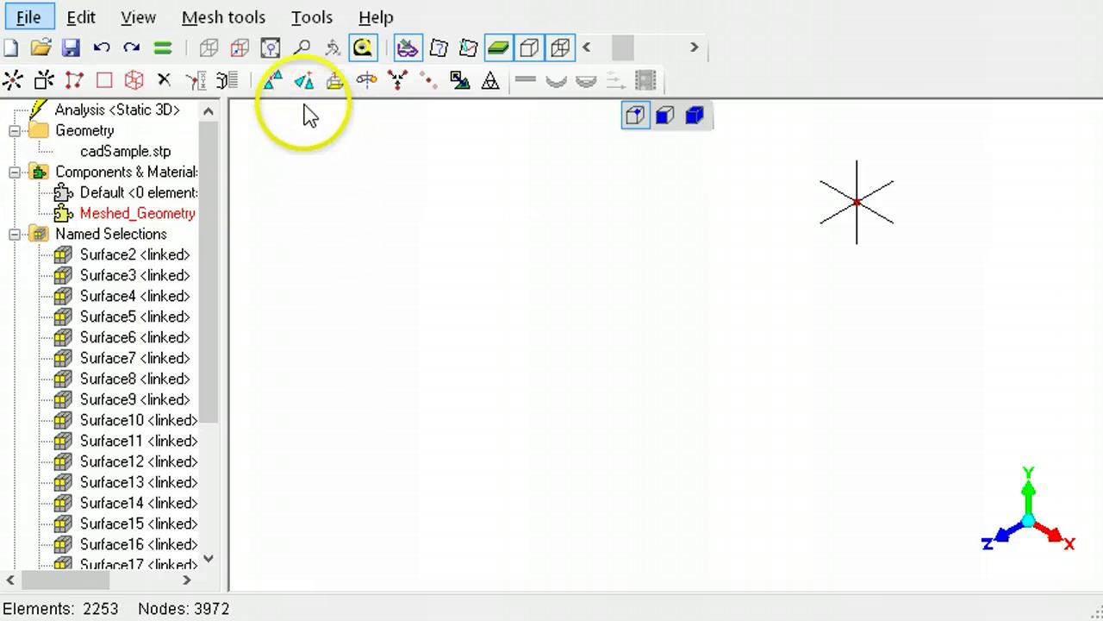
- Fit the scaled model in view and measure its upper outer edge again with the tape measure
{"action": "left_click", "coordinate": [276, 57]}
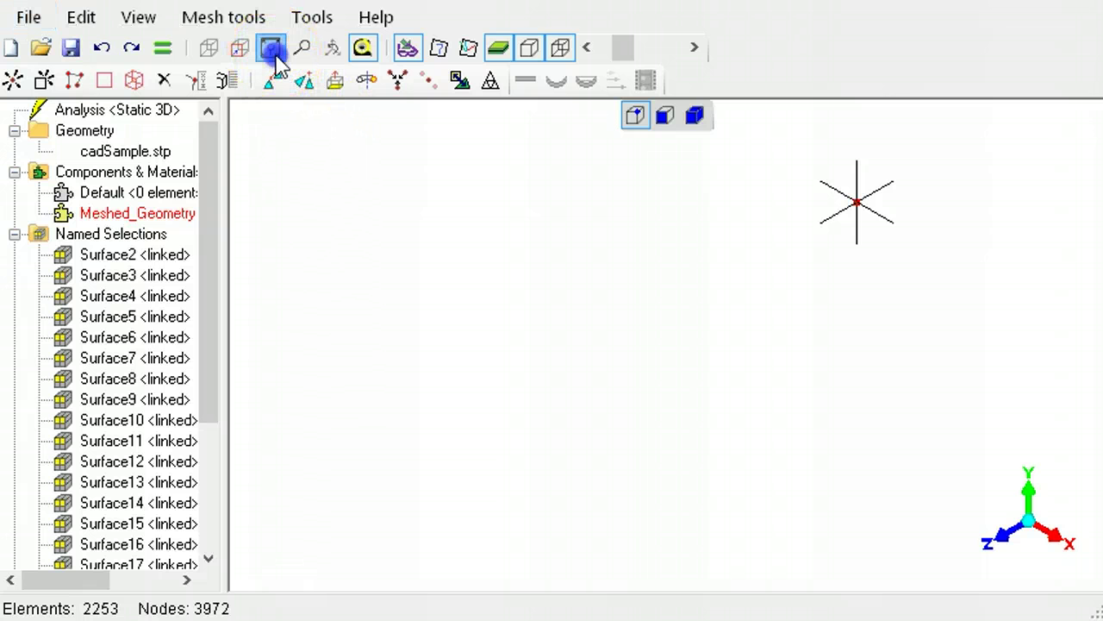
{"action": "key", "text": "alt"}
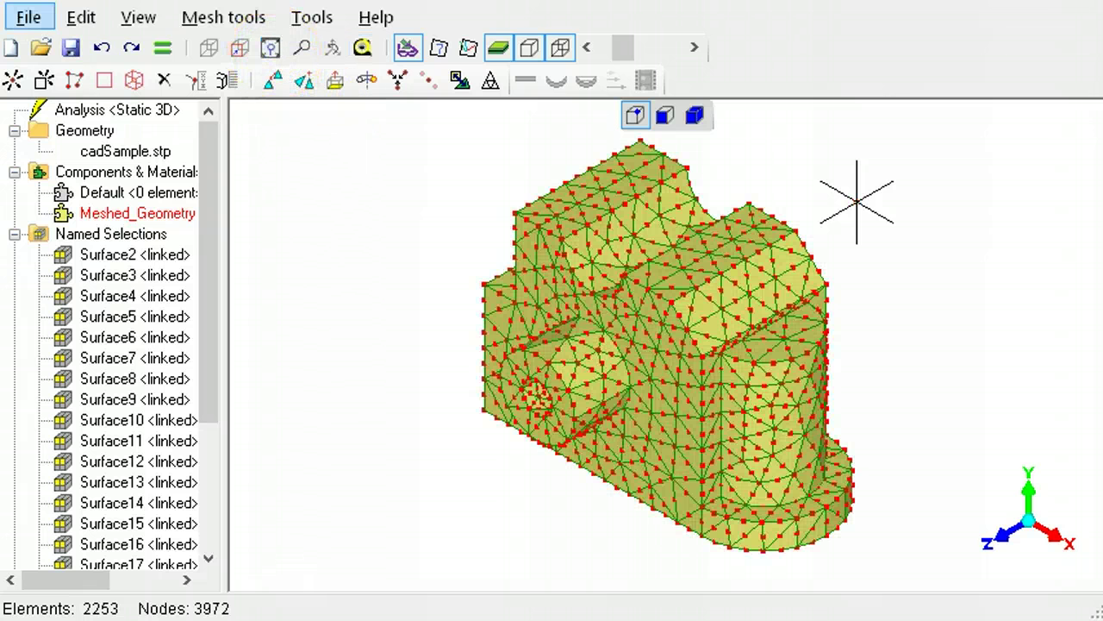
{"action": "left_click", "coordinate": [362, 49]}
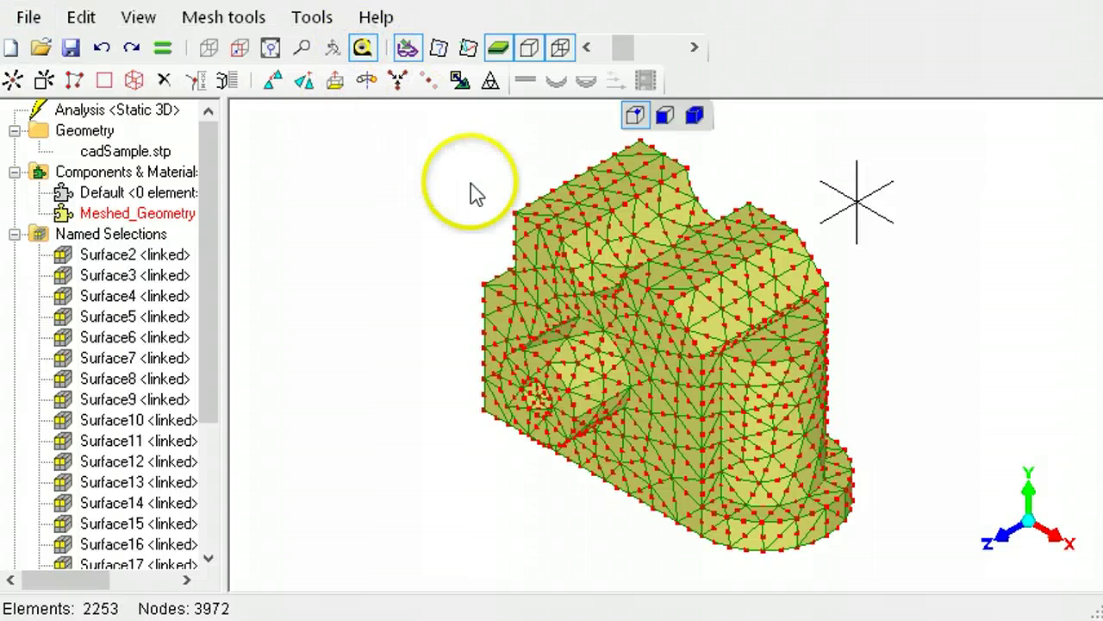
{"action": "left_click", "coordinate": [521, 213]}
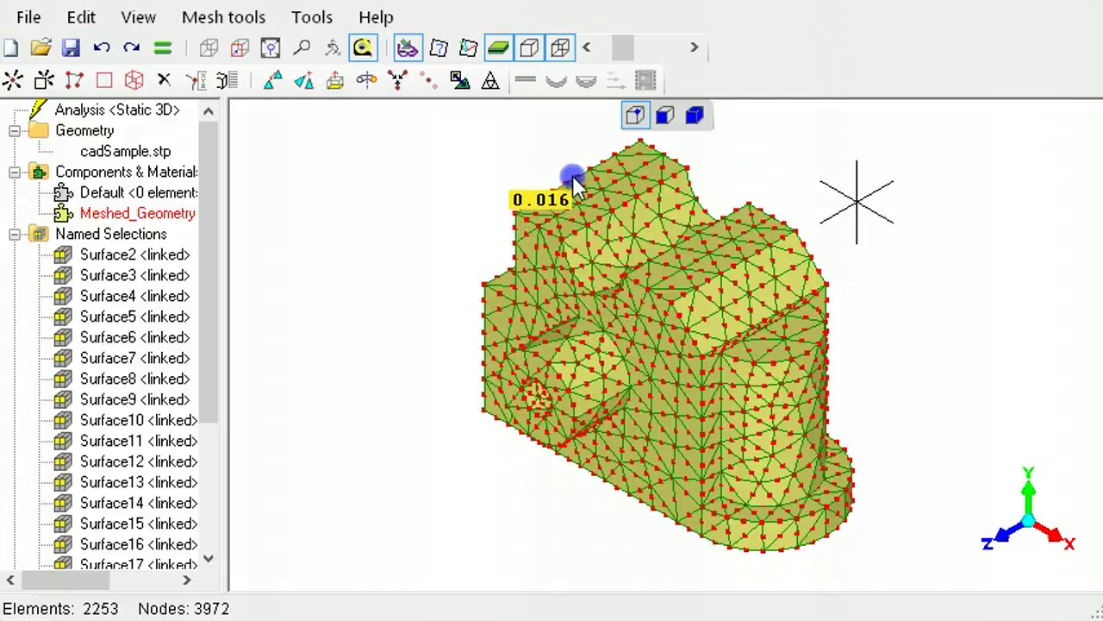
{"action": "left_click_drag", "start_coordinate": [582, 172], "coordinate": [640, 140]}
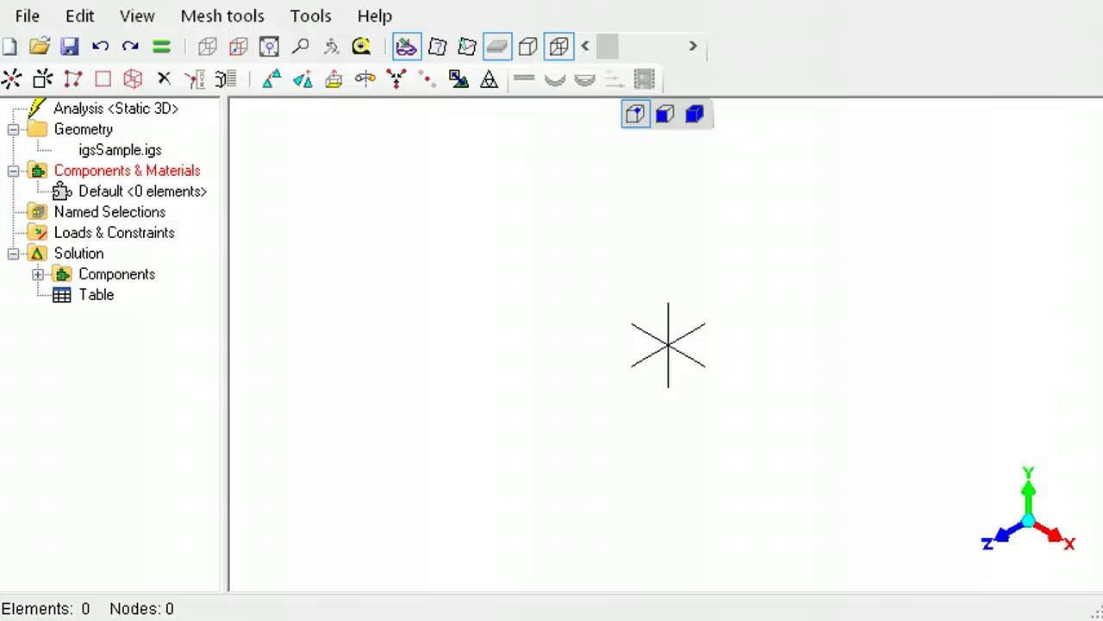
- Accept the quad-dominant, quadratic surface mesh parameters for igsSample.igs and generate its mesh
{"action": "right_click", "coordinate": [122, 151]}
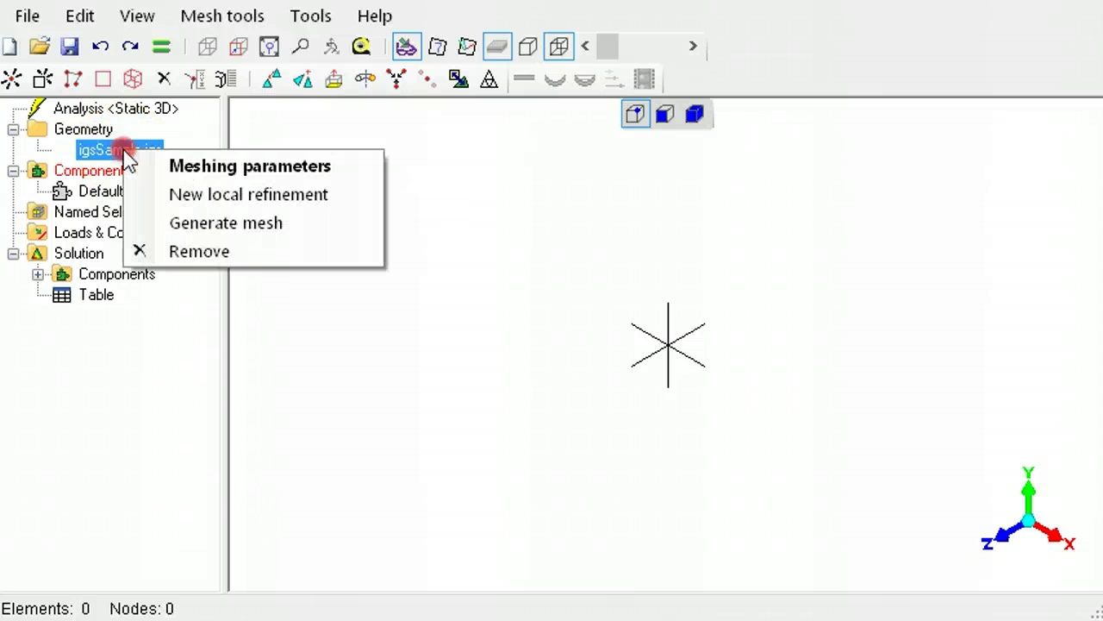
{"action": "left_click", "coordinate": [216, 166]}
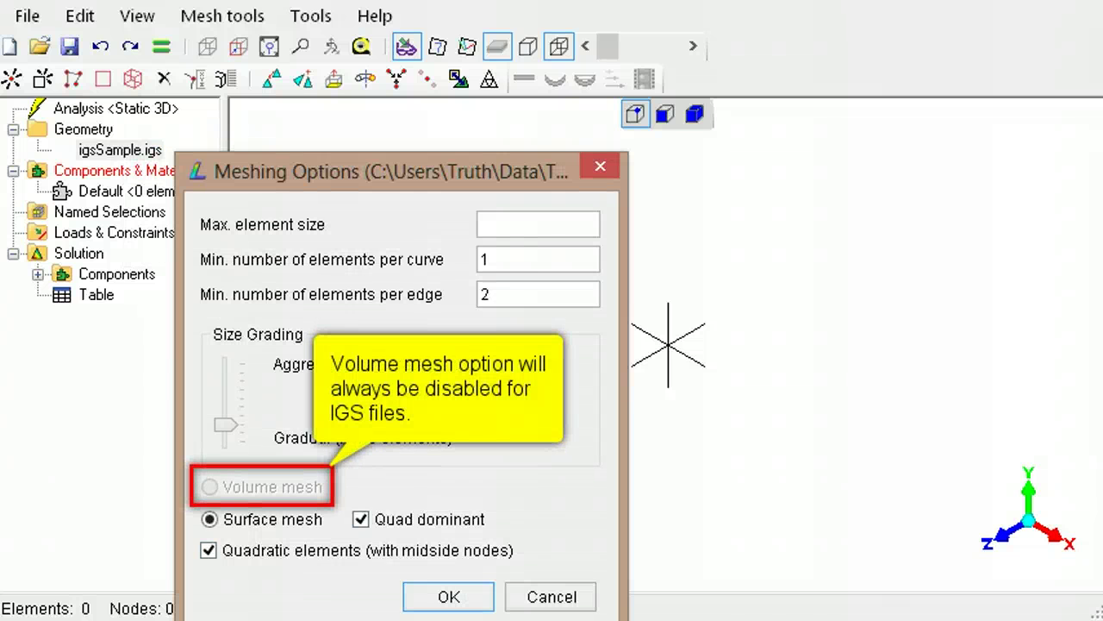
{"action": "left_click", "coordinate": [451, 595]}
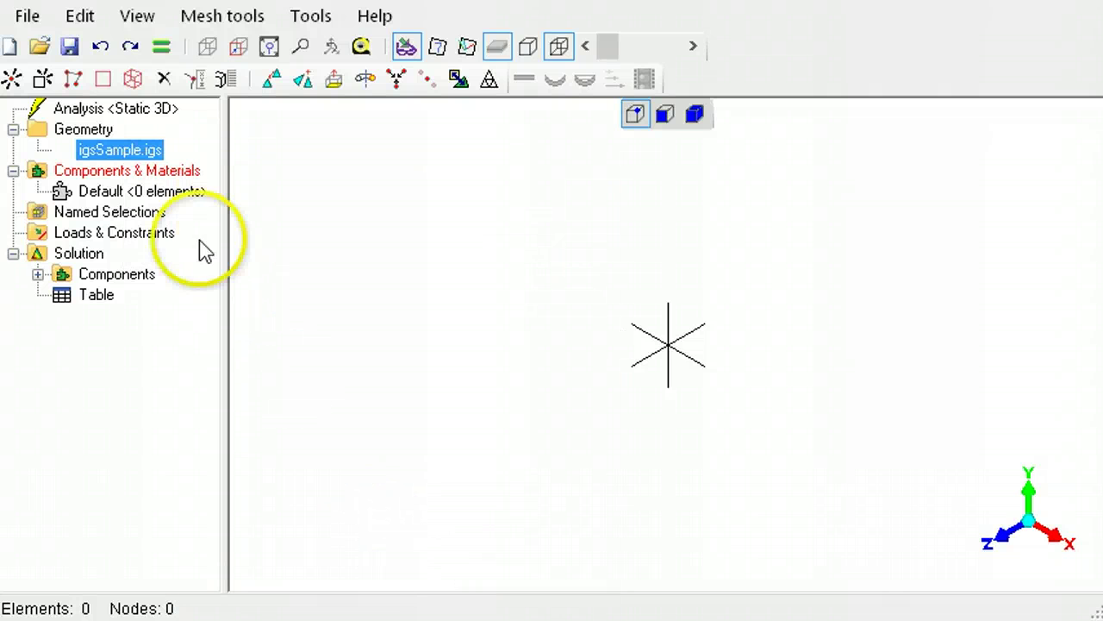
{"action": "right_click", "coordinate": [141, 148]}
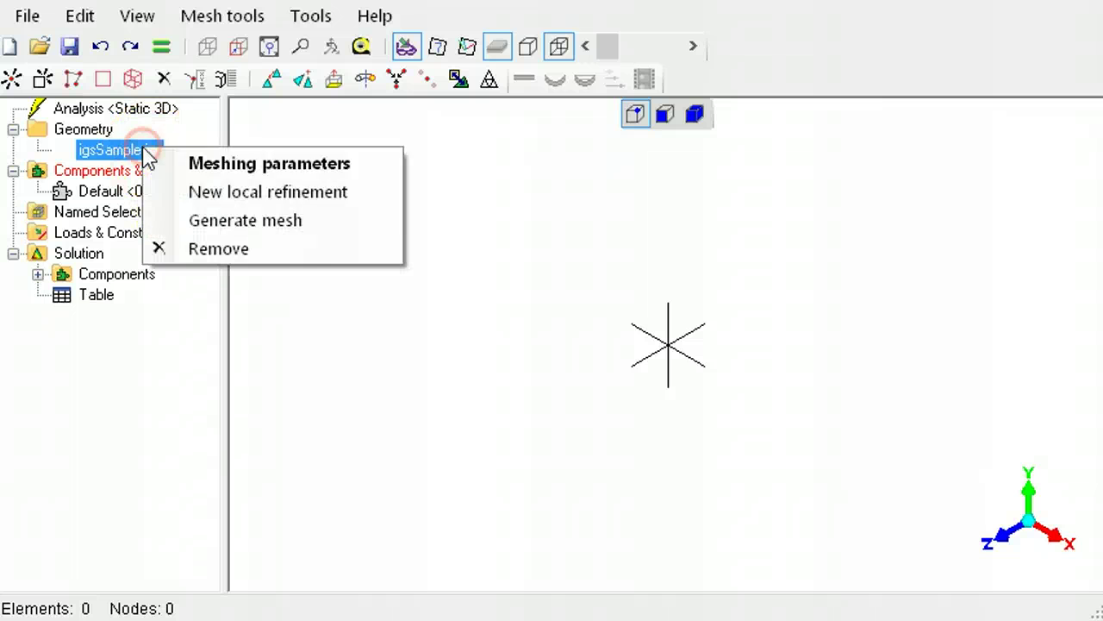
{"action": "left_click", "coordinate": [298, 226]}
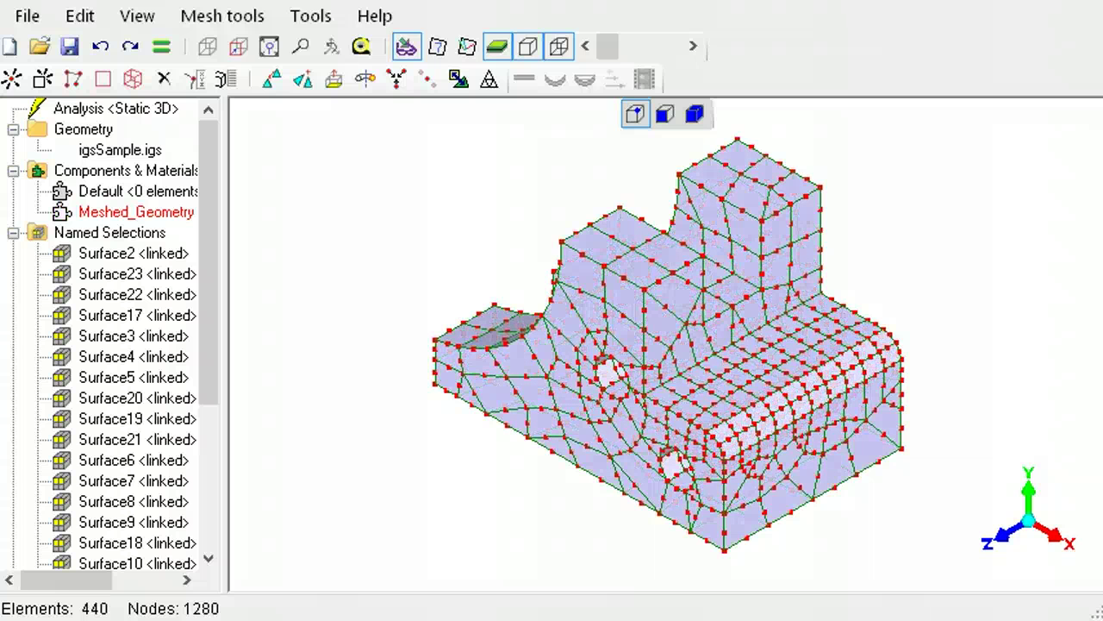
- Cut the displayed igsSample mesh open to examine its interior, and restore the full view
{"action": "left_click", "coordinate": [642, 45]}
{"action": "left_click", "coordinate": [642, 46]}
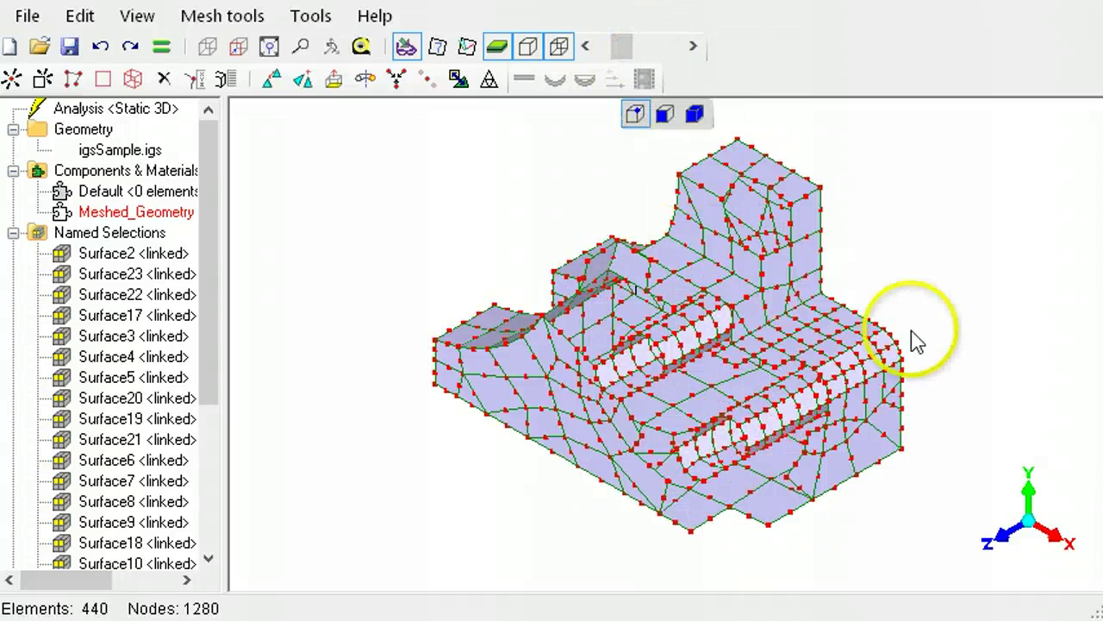
{"action": "mouse_move", "coordinate": [921, 339]}
{"action": "left_mouse_down"}
{"action": "mouse_move", "coordinate": [887, 382]}
{"action": "mouse_move", "coordinate": [839, 377]}
{"action": "mouse_move", "coordinate": [856, 384]}
{"action": "mouse_move", "coordinate": [906, 364]}
{"action": "mouse_move", "coordinate": [922, 343]}
{"action": "left_mouse_up"}
{"action": "left_click_drag", "start_coordinate": [629, 41], "coordinate": [602, 52]}
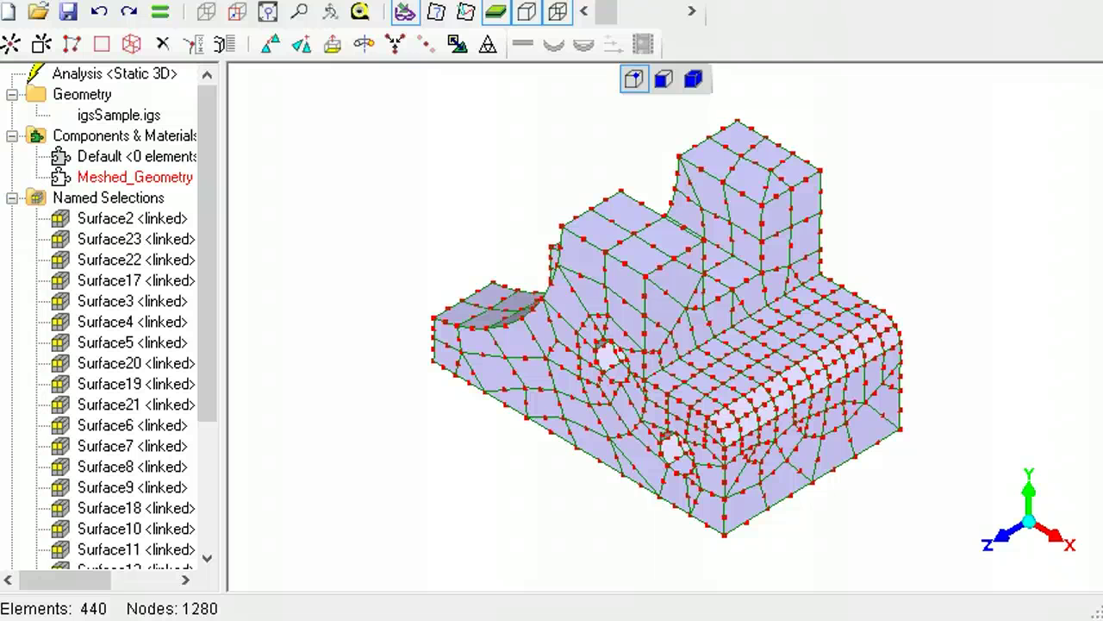
- Fill the igsSample surface mesh with a volume mesh of maximum element size 3 and cut it open to examine the interior
{"action": "left_click", "coordinate": [188, 2]}
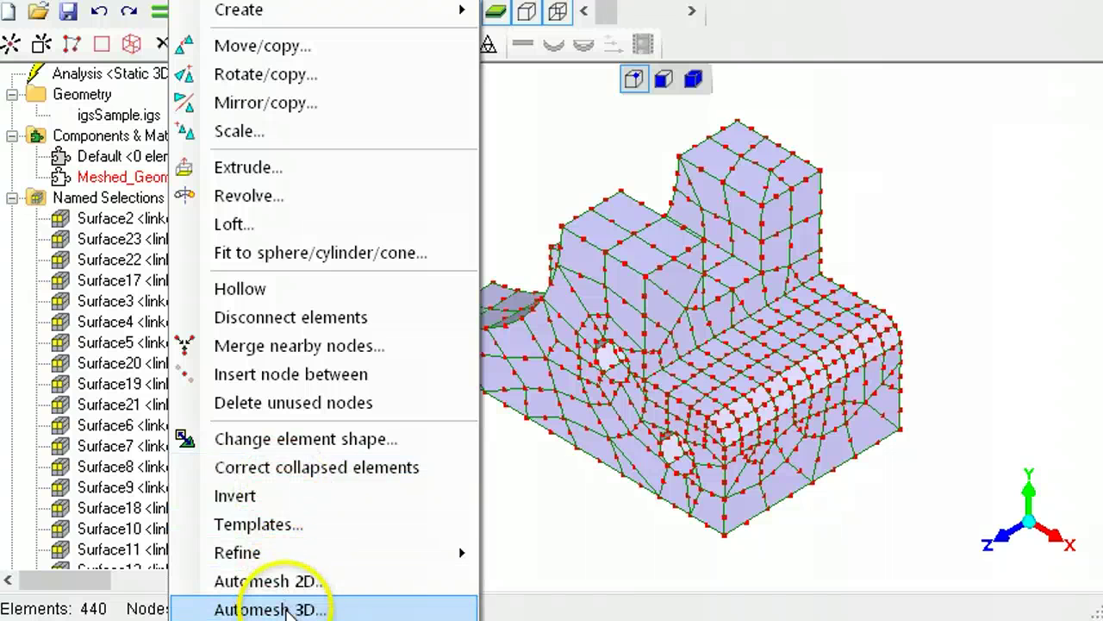
{"action": "left_click", "coordinate": [287, 609]}
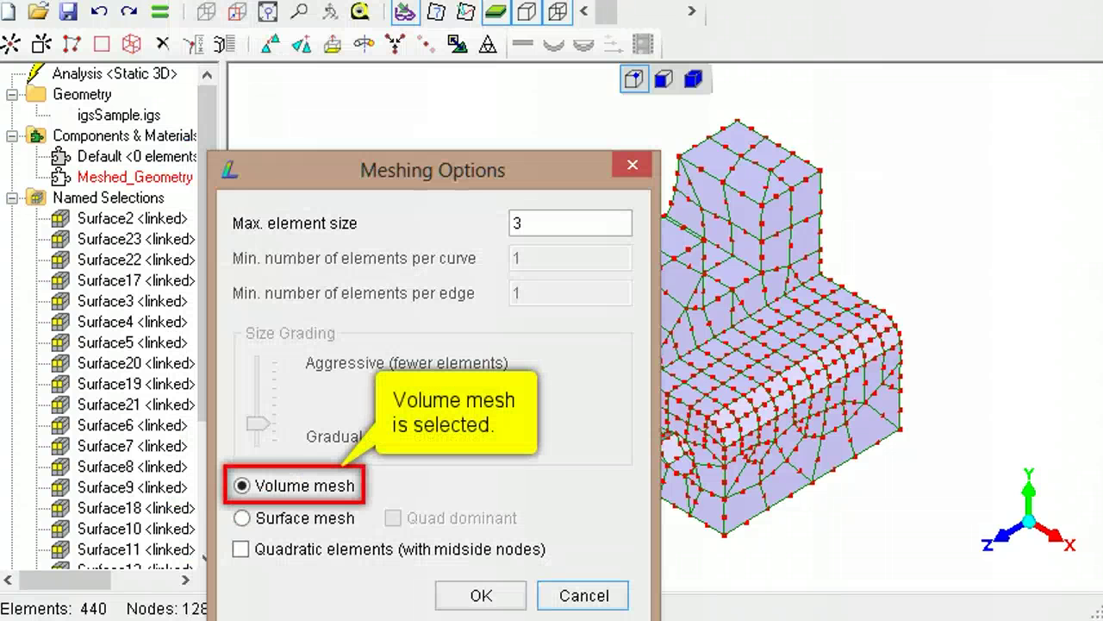
{"action": "left_click", "coordinate": [481, 596]}
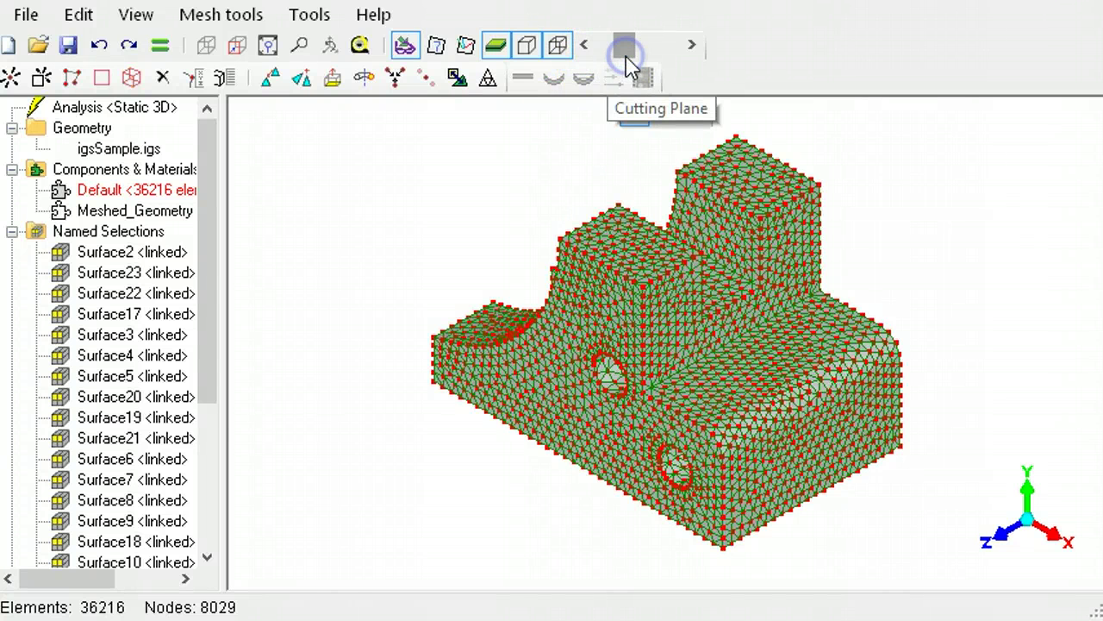
{"action": "left_click", "coordinate": [628, 58]}
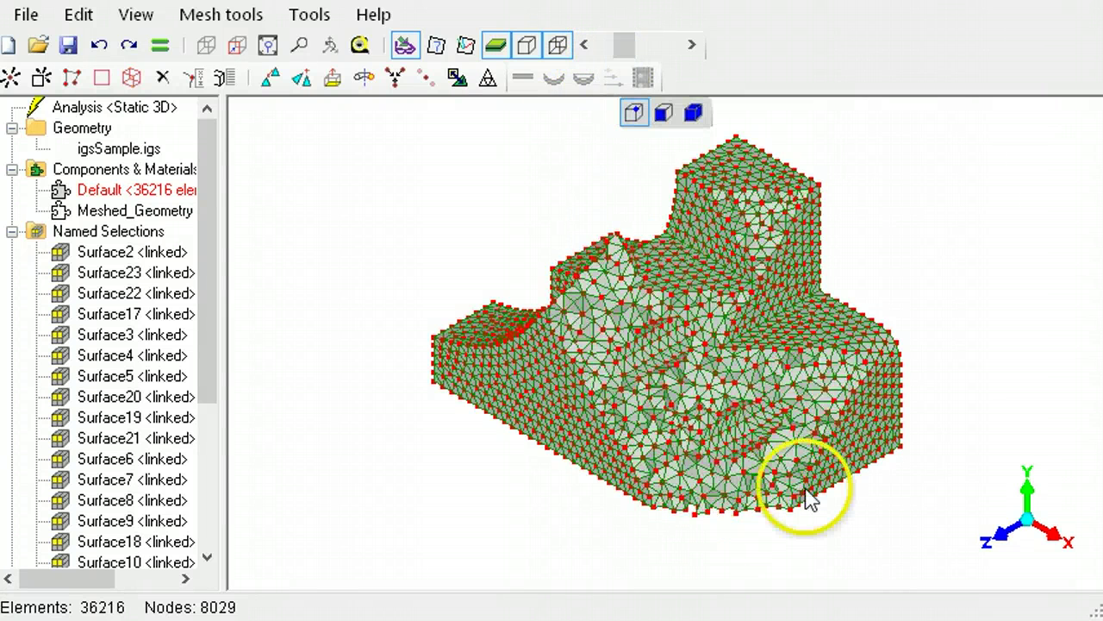
{"action": "right_click_drag", "start_coordinate": [810, 500], "coordinate": [828, 441]}
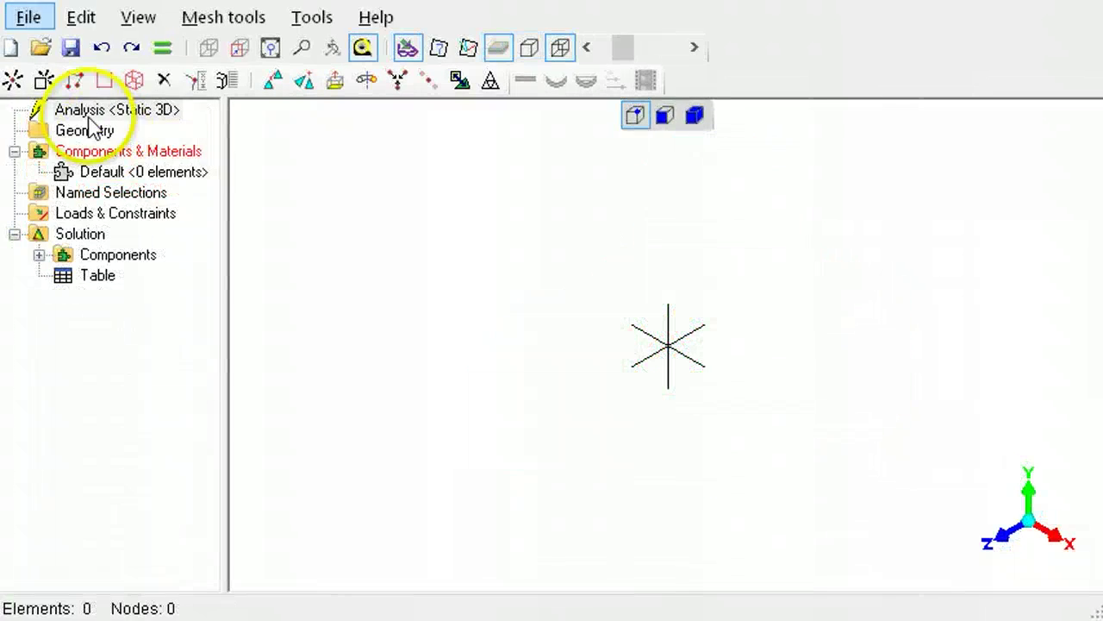
- Open stlSample.stl and inspect its mesh for unconnected elements in open cracks mode, leaving the mode when done
{"action": "left_click", "coordinate": [40, 47]}
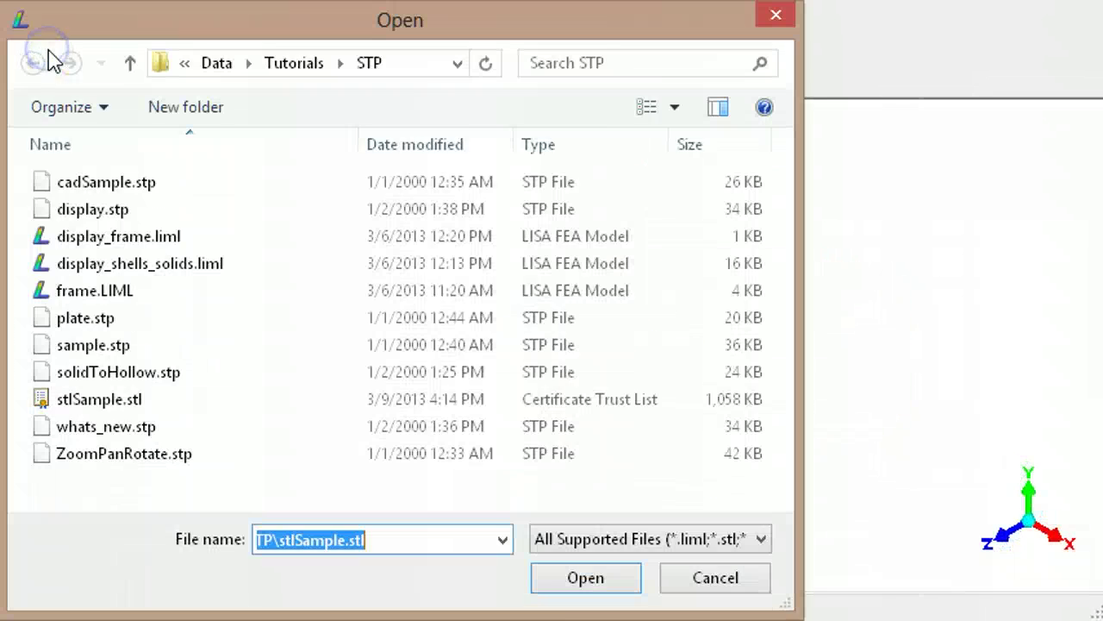
{"action": "double_click", "coordinate": [131, 399]}
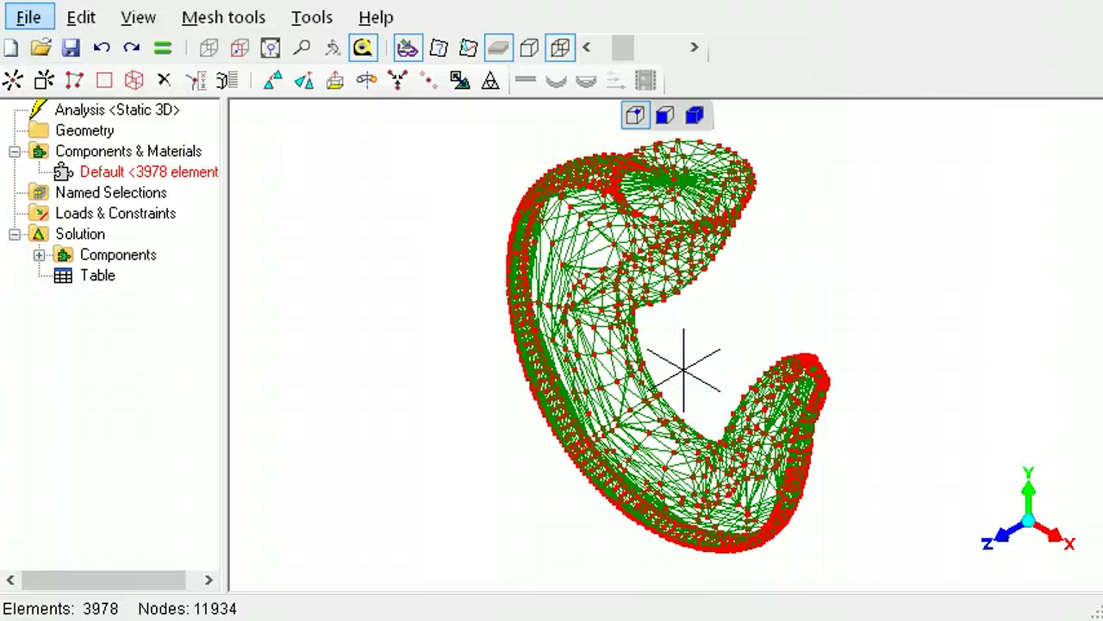
{"action": "left_click", "coordinate": [140, 18]}
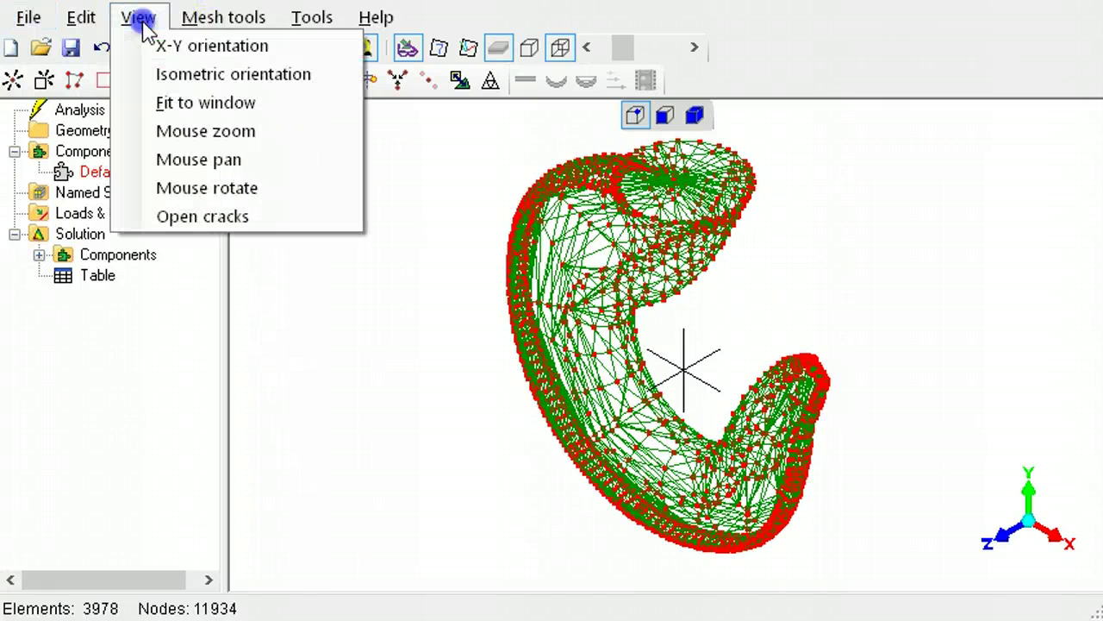
{"action": "left_click", "coordinate": [233, 217]}
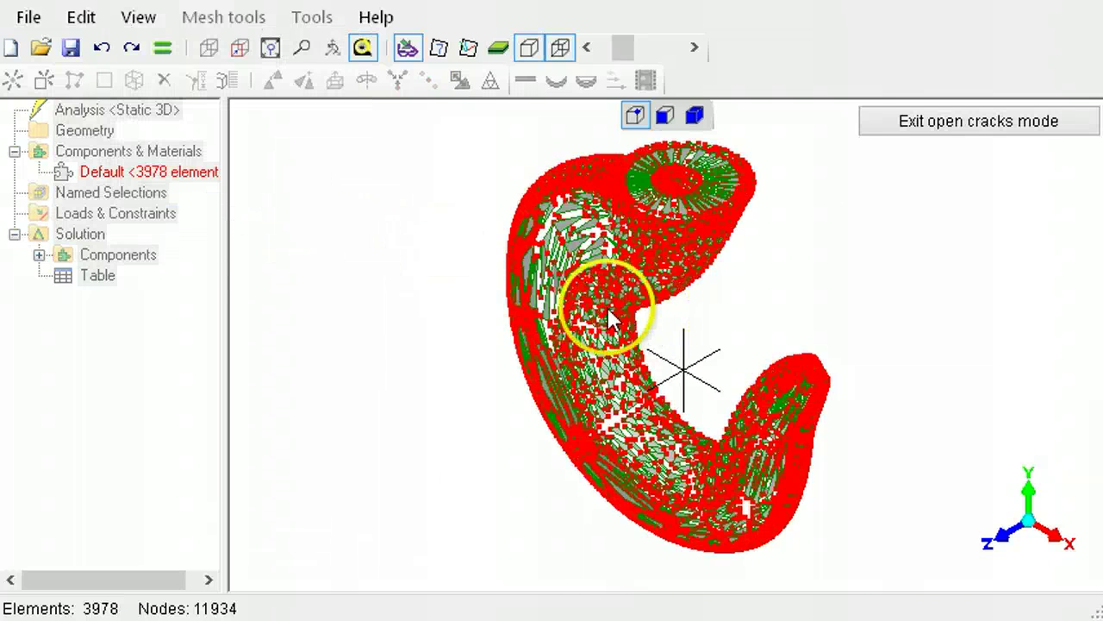
{"action": "scroll", "coordinate": [612, 320], "scroll_direction": "up", "scroll_amount": 3}
{"action": "scroll", "coordinate": [612, 320], "scroll_direction": "up", "scroll_amount": 1}
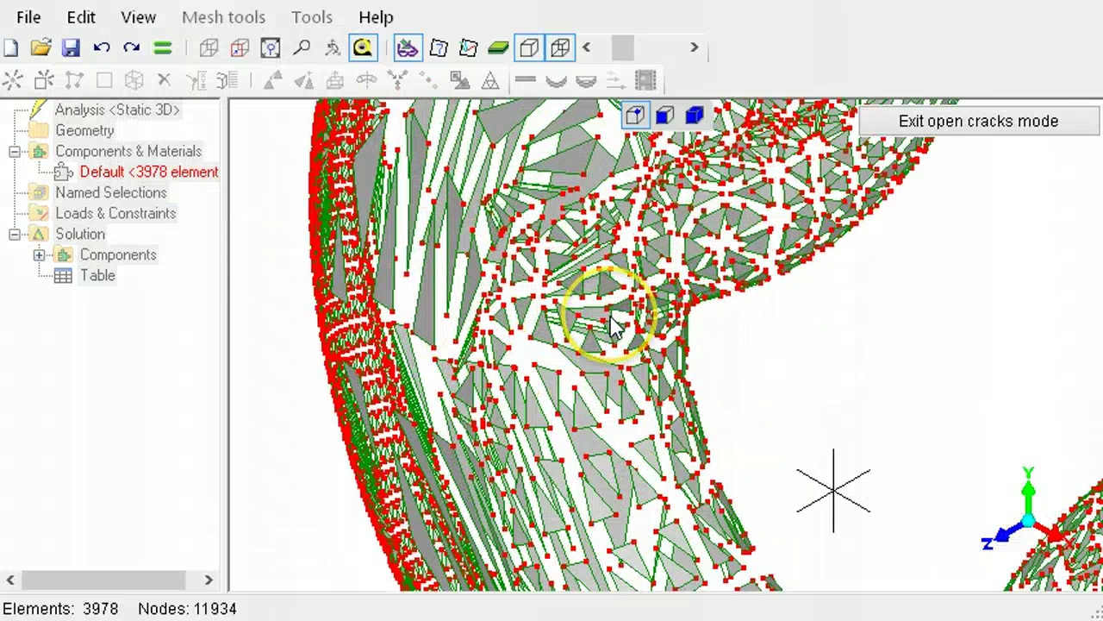
{"action": "key", "text": "alt"}
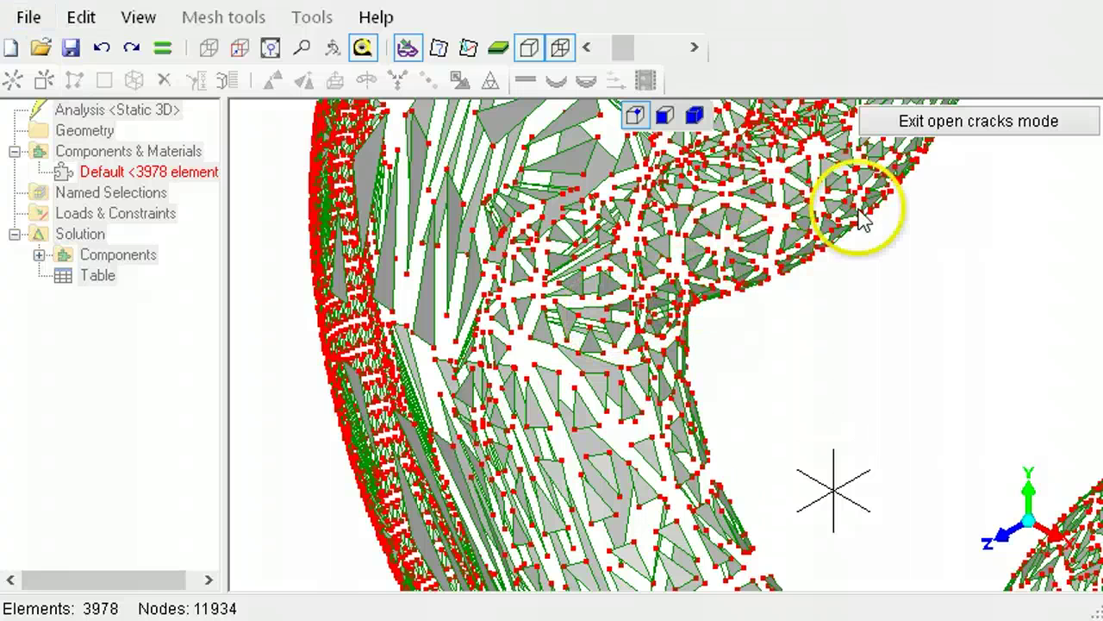
{"action": "left_click", "coordinate": [972, 128]}
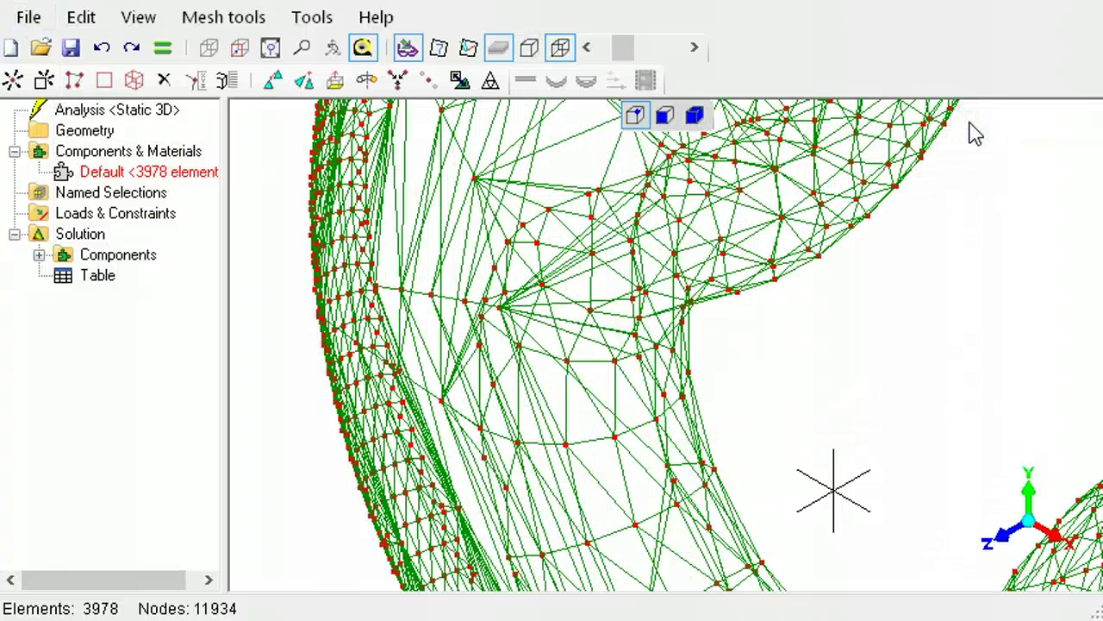
- Merge the nearby nodes of the stlSample mesh with a distance tolerance of 0.0001
{"action": "key", "text": "alt"}
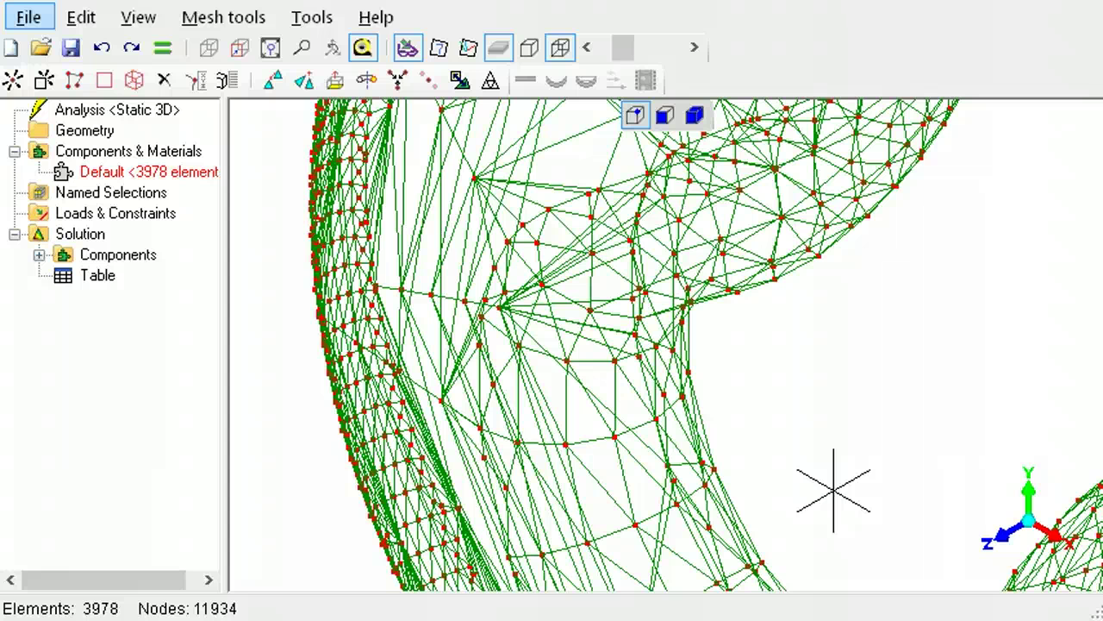
{"action": "left_click", "coordinate": [226, 17]}
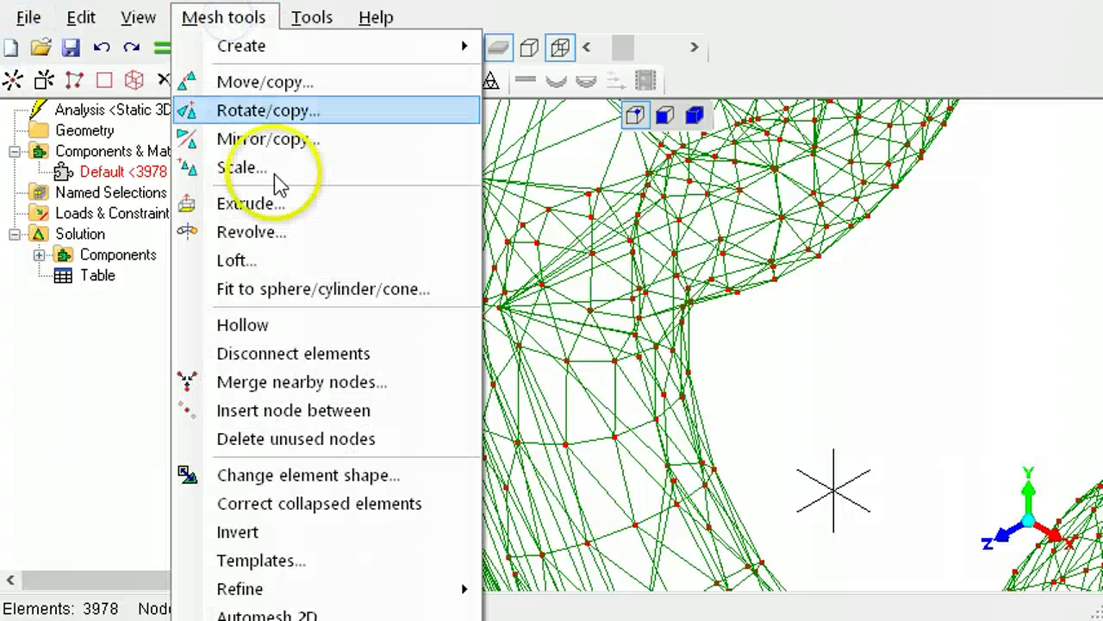
{"action": "left_click", "coordinate": [326, 382]}
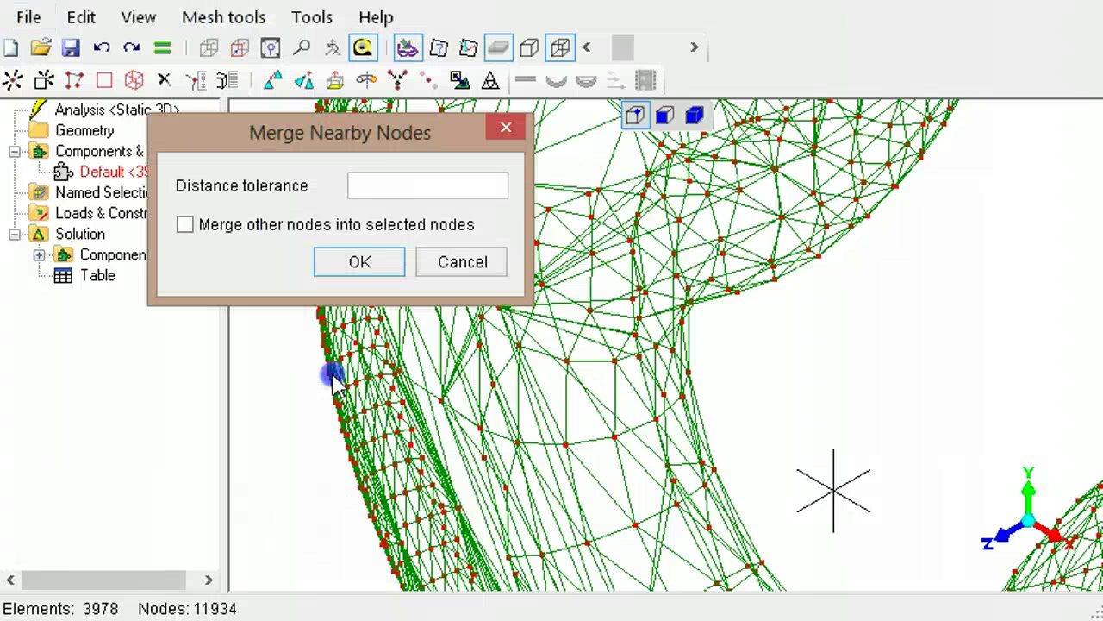
{"action": "left_click", "coordinate": [392, 181]}
{"action": "type", "text": "0.00"}
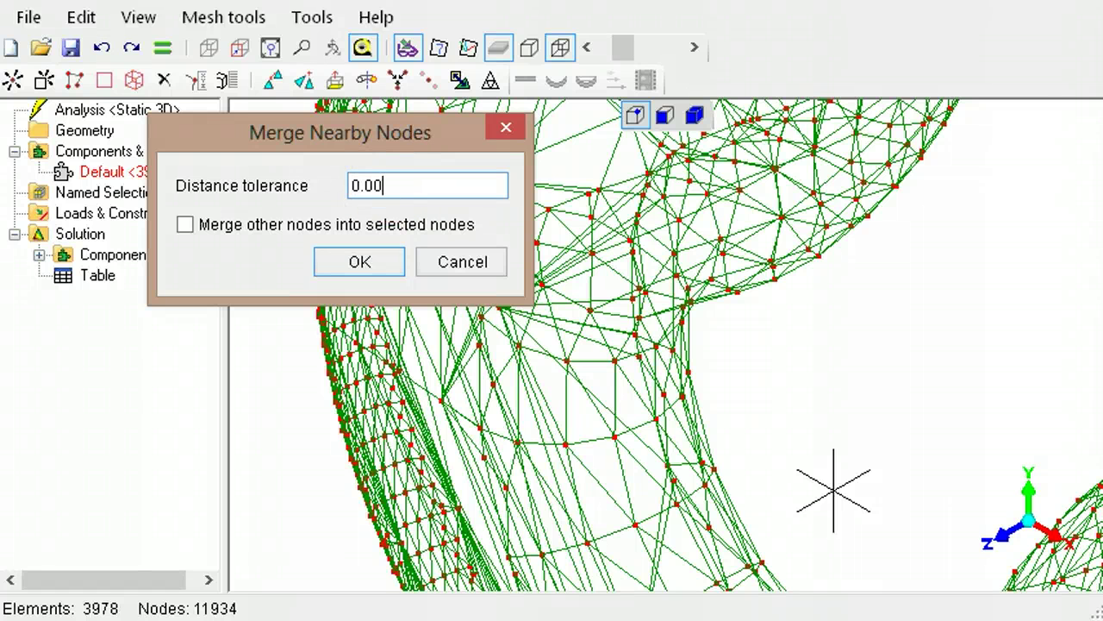
{"action": "type", "text": "01"}
{"action": "key", "text": "Return"}
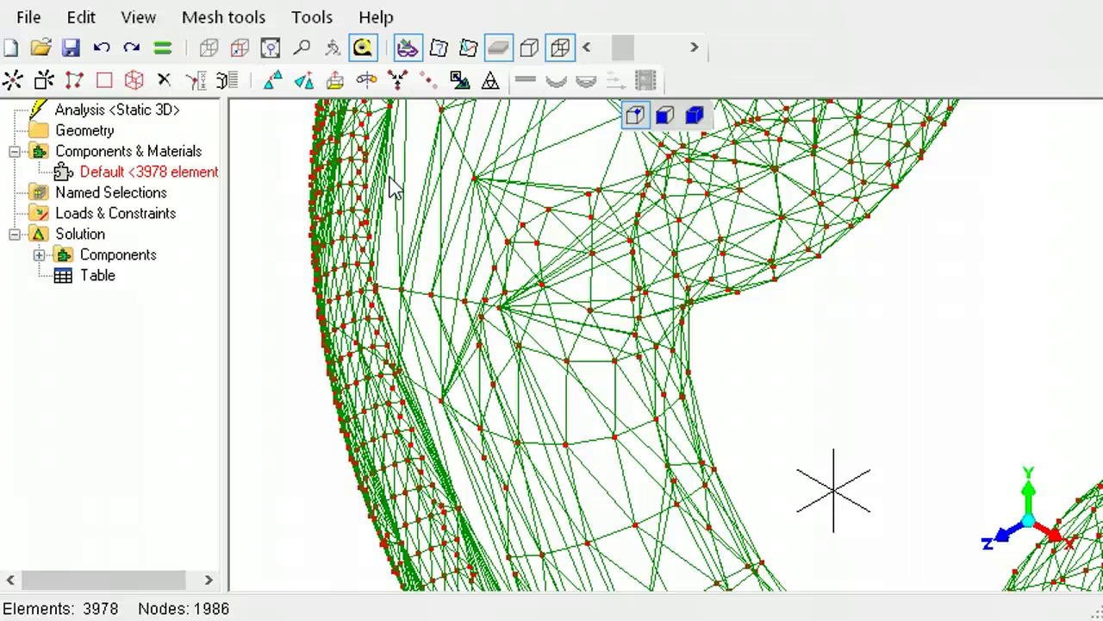
- Check the merged mesh for remaining cracks in open cracks mode and return to normal display
{"action": "key", "text": "alt"}
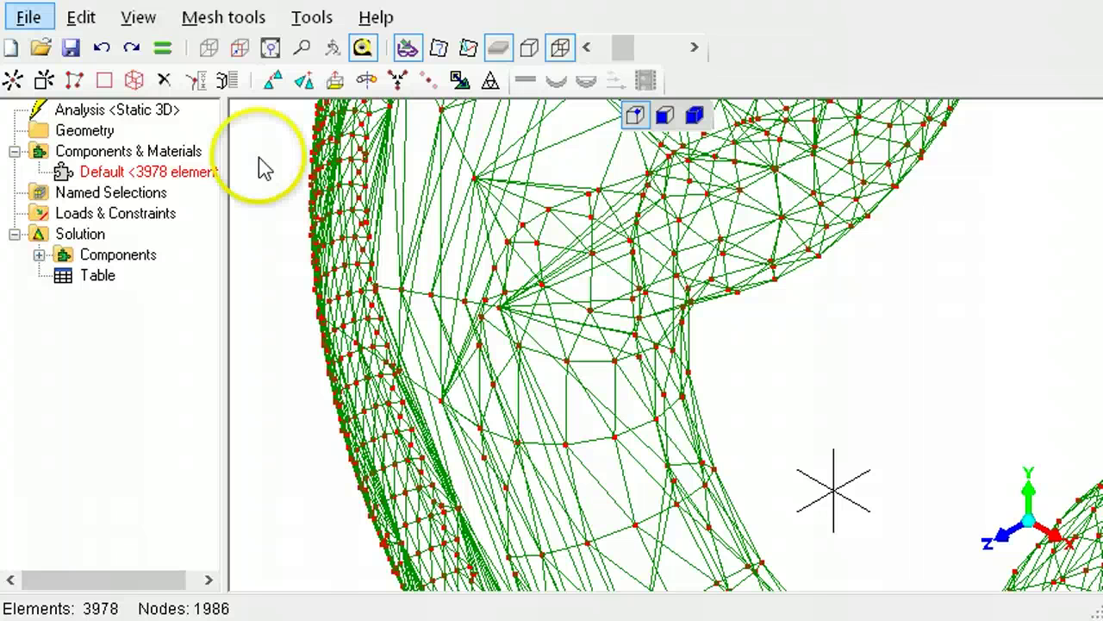
{"action": "left_click", "coordinate": [139, 19]}
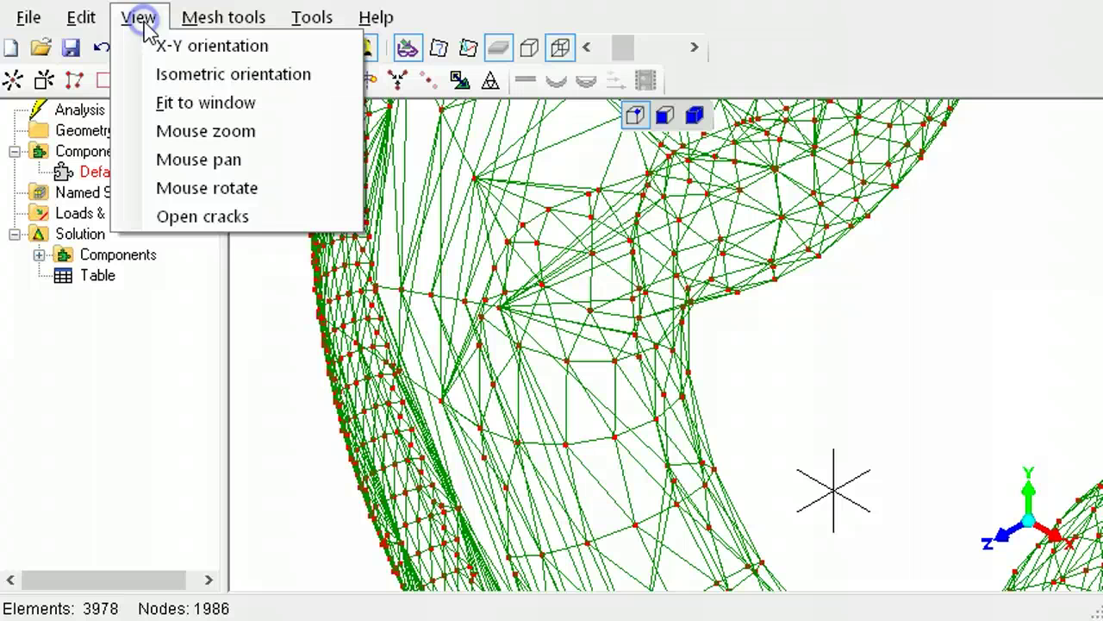
{"action": "left_click", "coordinate": [242, 217]}
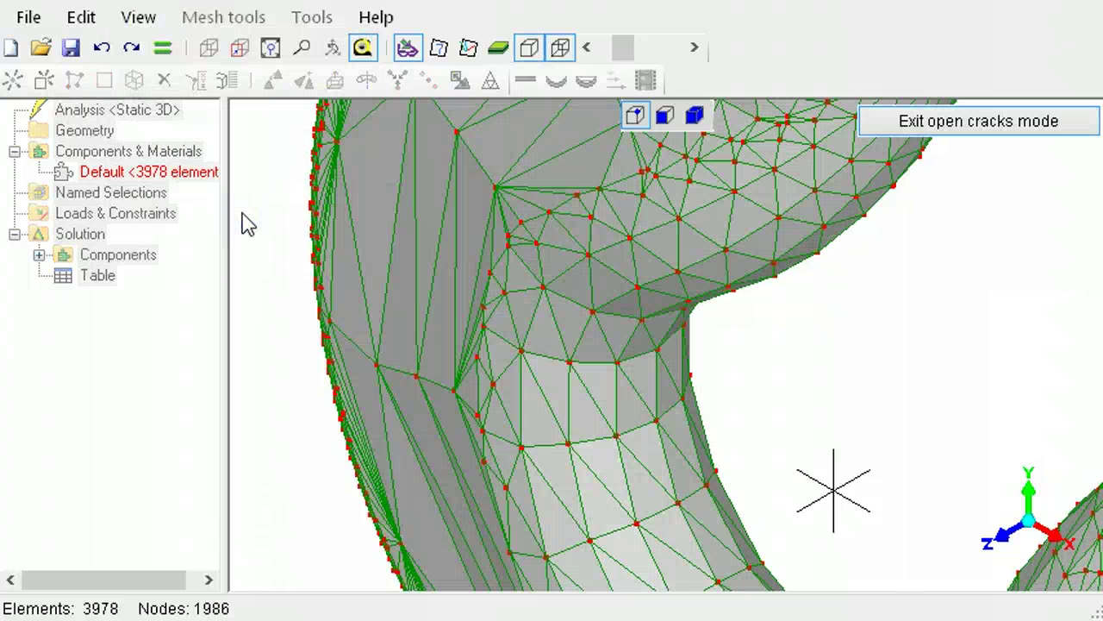
{"action": "left_click", "coordinate": [1016, 126]}
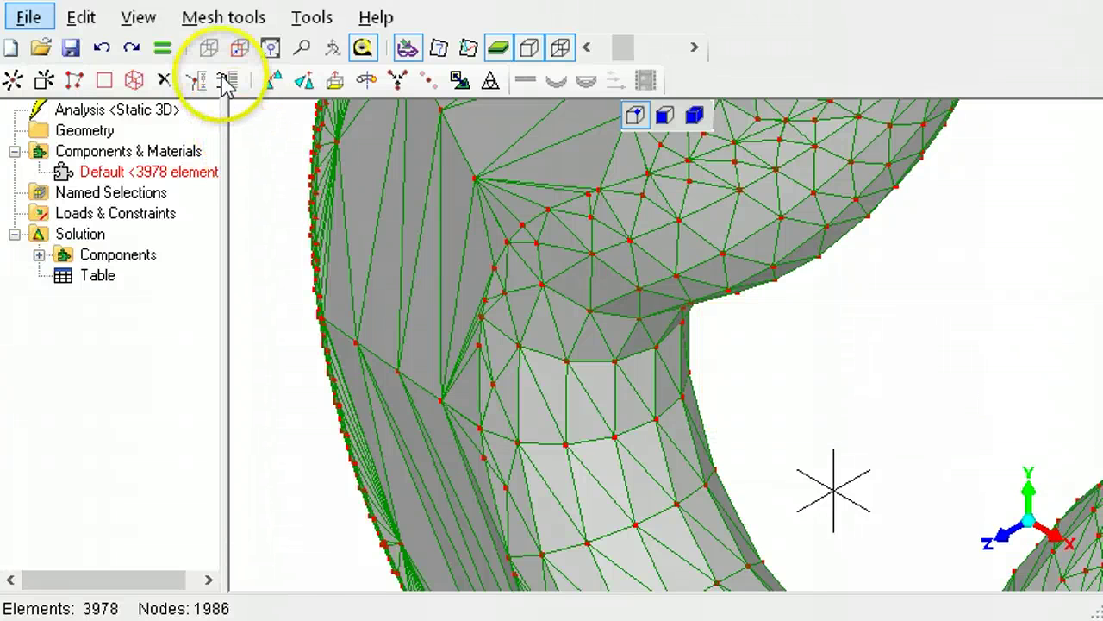
- Try to change the shape of the tri3 elements to 3 x quad4
{"action": "left_click", "coordinate": [213, 18]}
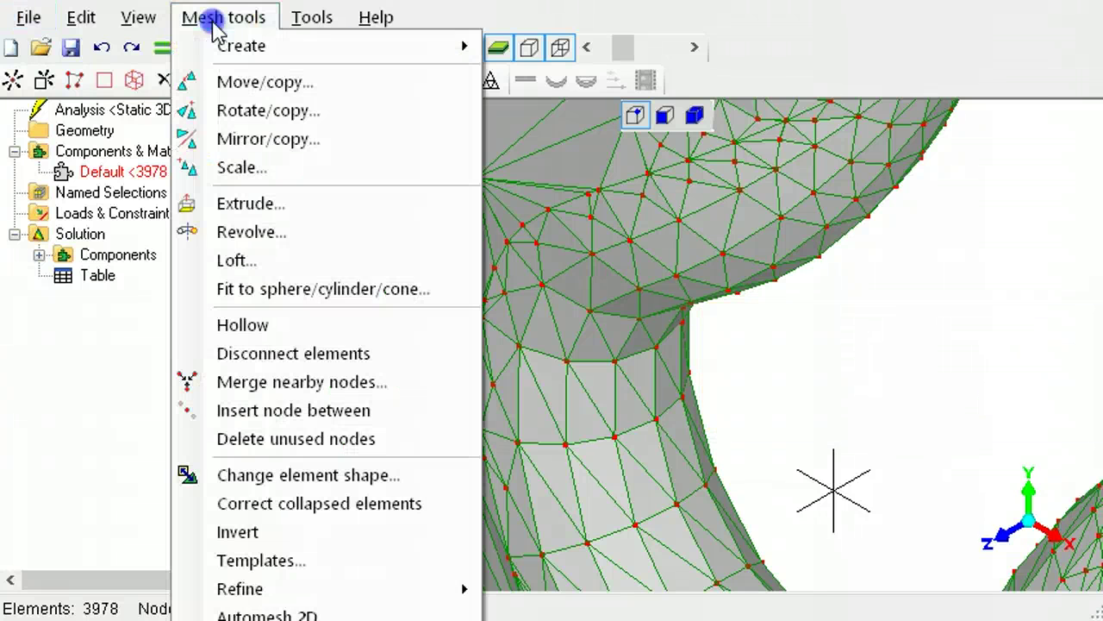
{"action": "left_click", "coordinate": [315, 479]}
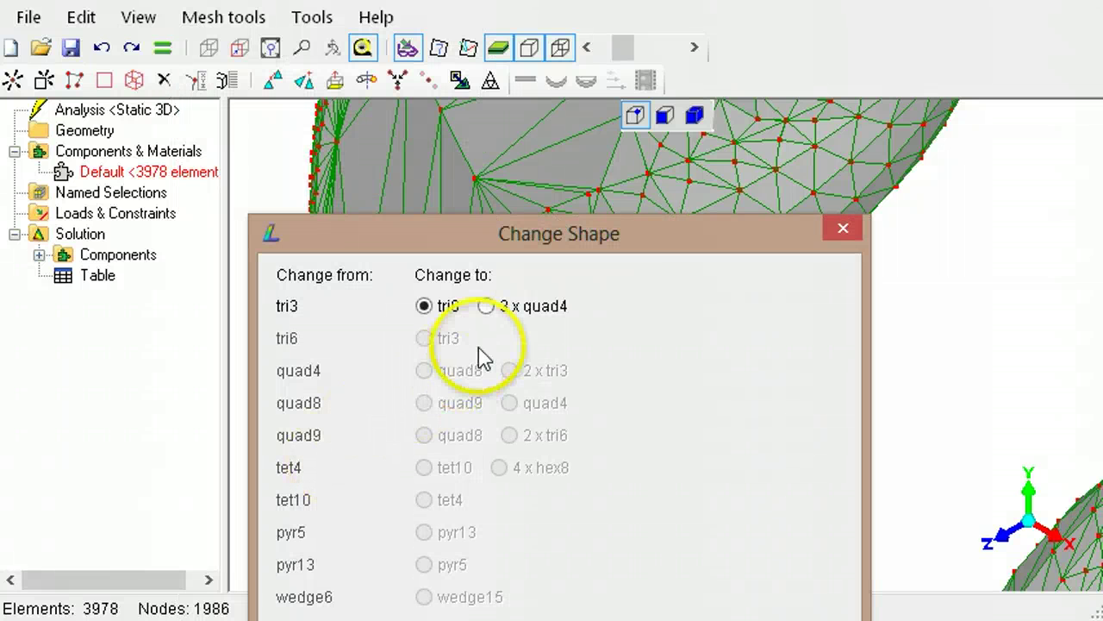
{"action": "left_click", "coordinate": [489, 312]}
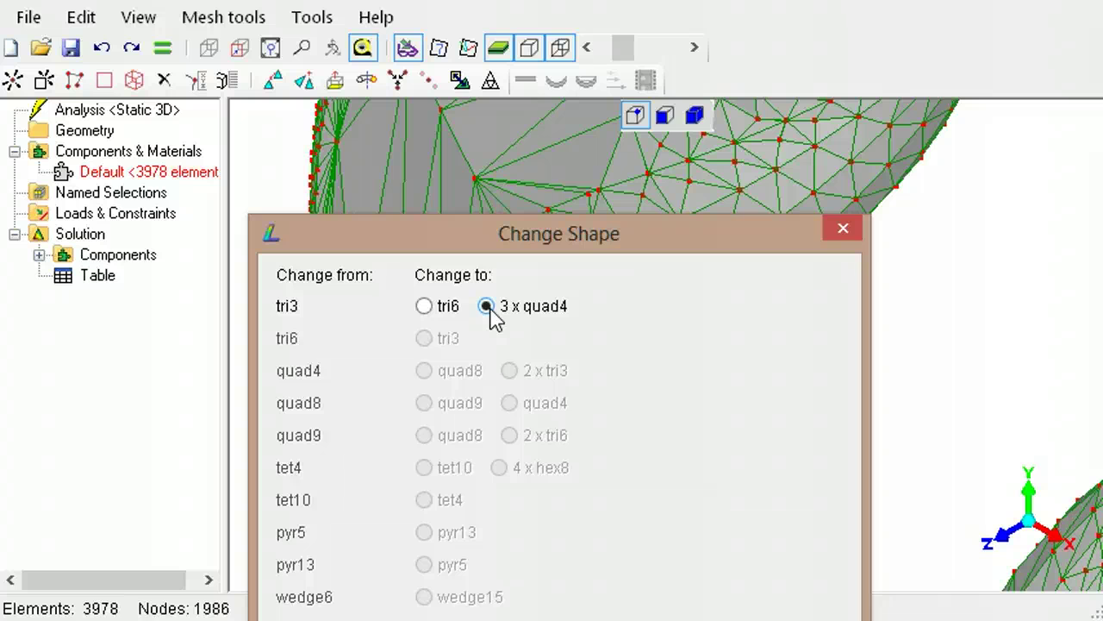
{"action": "key", "text": "Return"}
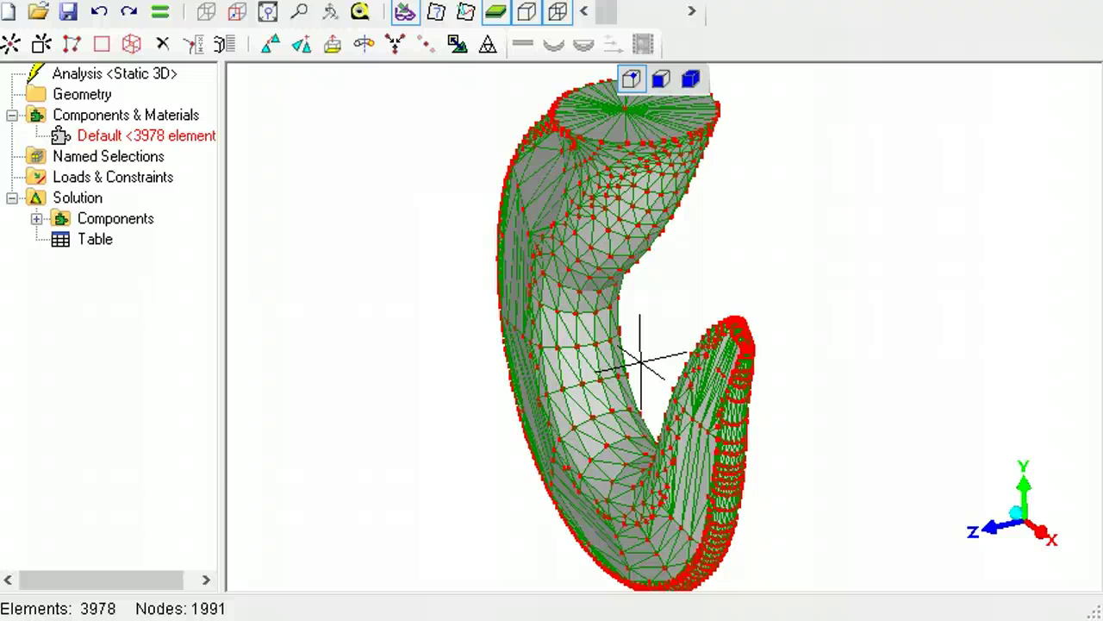
- Automesh the stlSample surface in 3D as a volume mesh without a maximum element size or quadratic elements
{"action": "key", "text": "alt+m"}
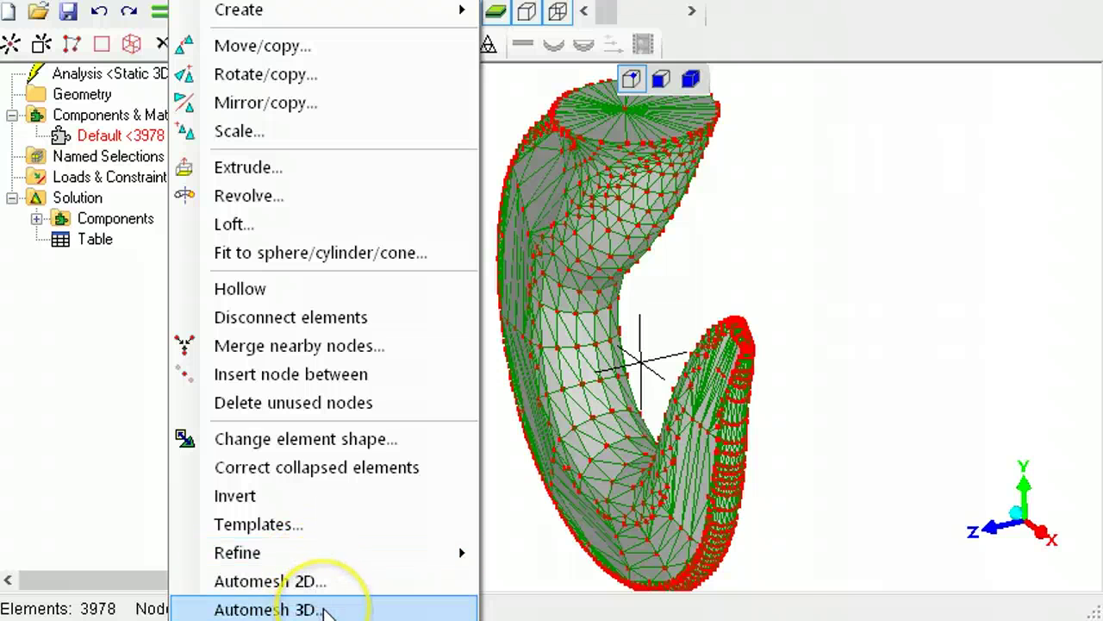
{"action": "left_click", "coordinate": [320, 611]}
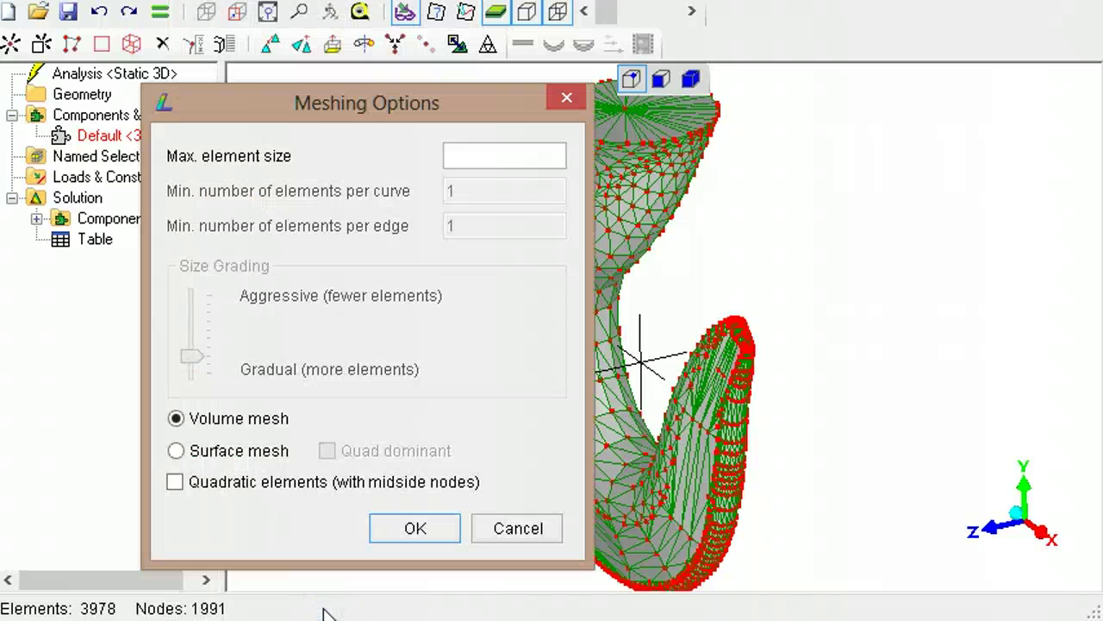
{"action": "left_click", "coordinate": [411, 532]}
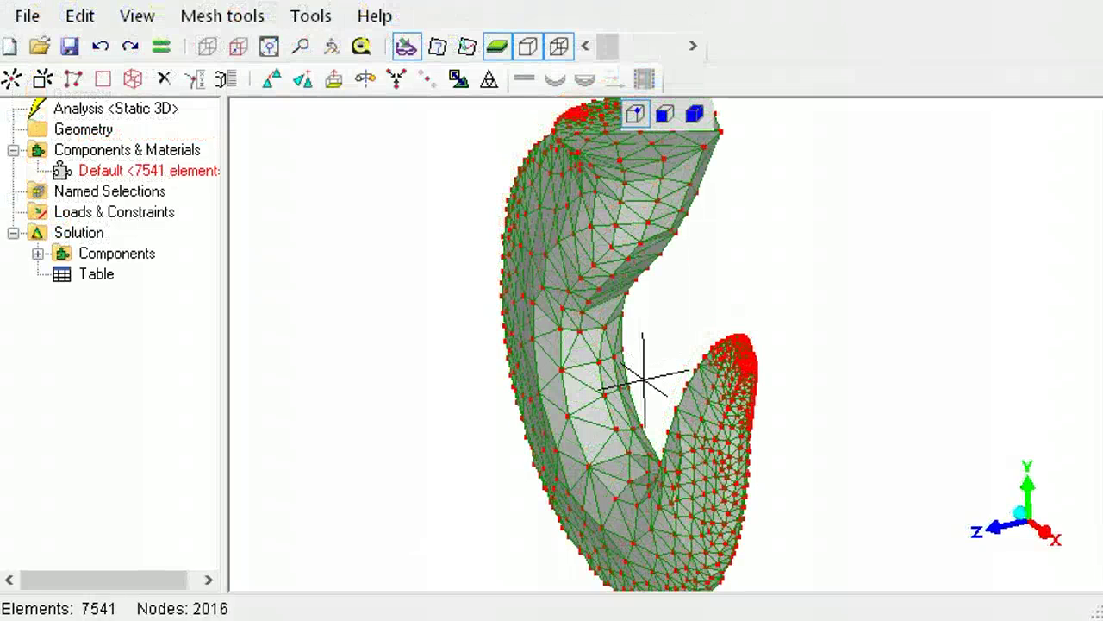
- Cut the stlSample volume mesh open with the cutting plane to examine its interior, and restore the full view
{"action": "left_click", "coordinate": [620, 48]}
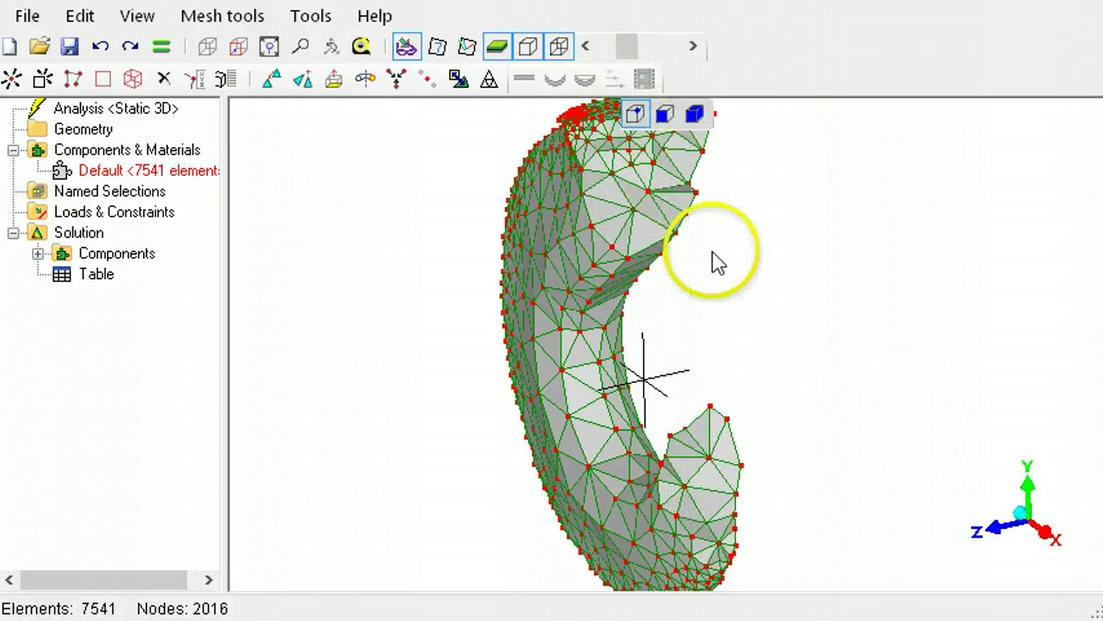
{"action": "left_click_drag", "start_coordinate": [840, 349], "coordinate": [827, 370]}
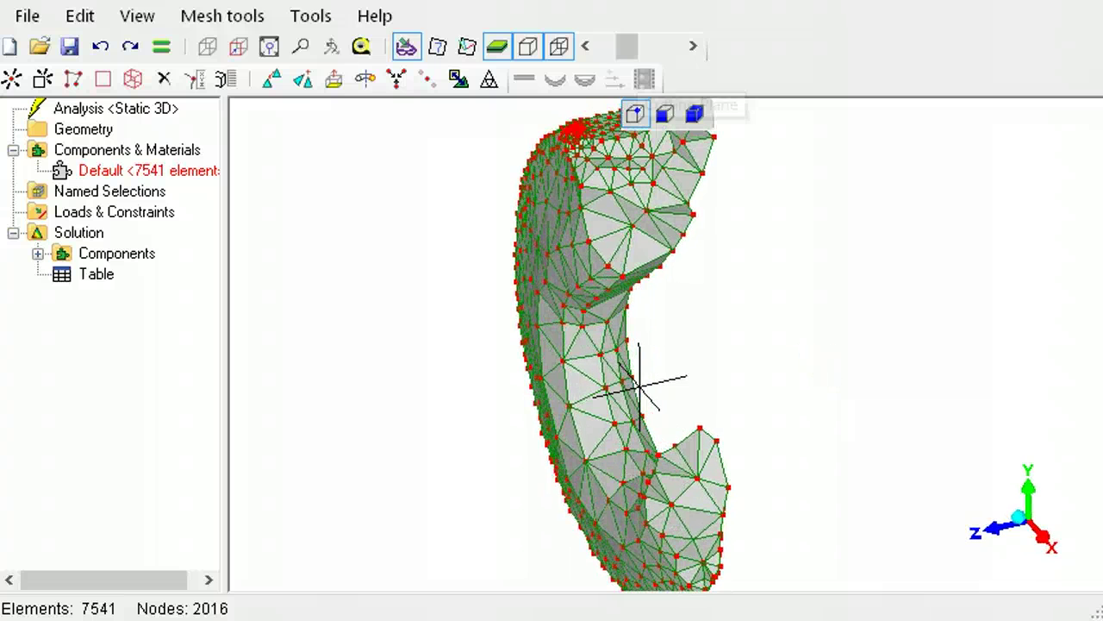
{"action": "left_click_drag", "start_coordinate": [628, 46], "coordinate": [589, 59]}
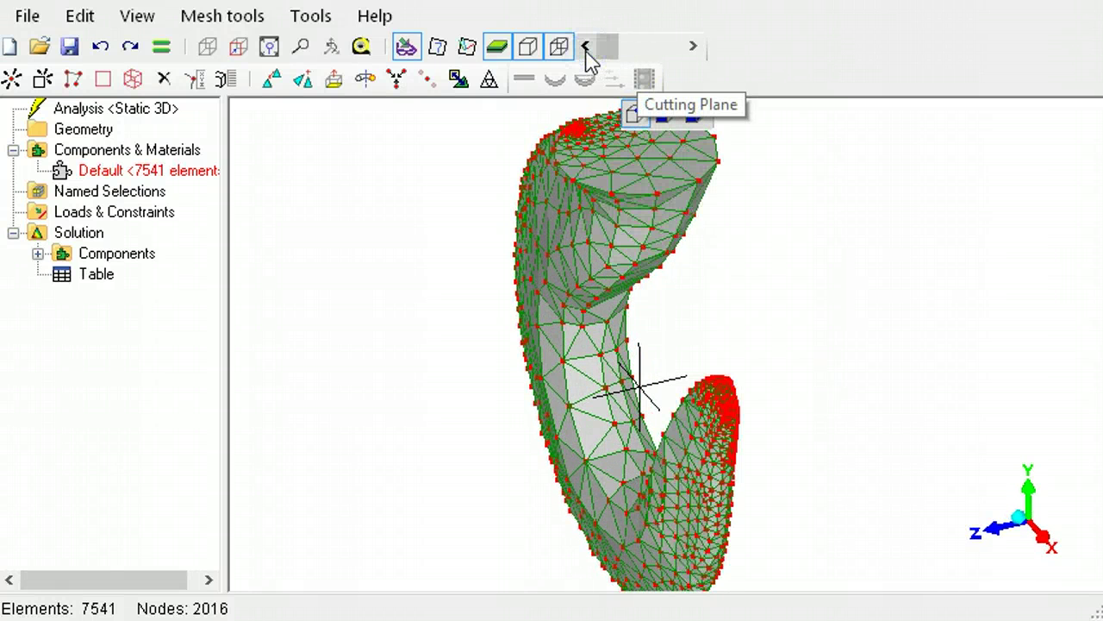